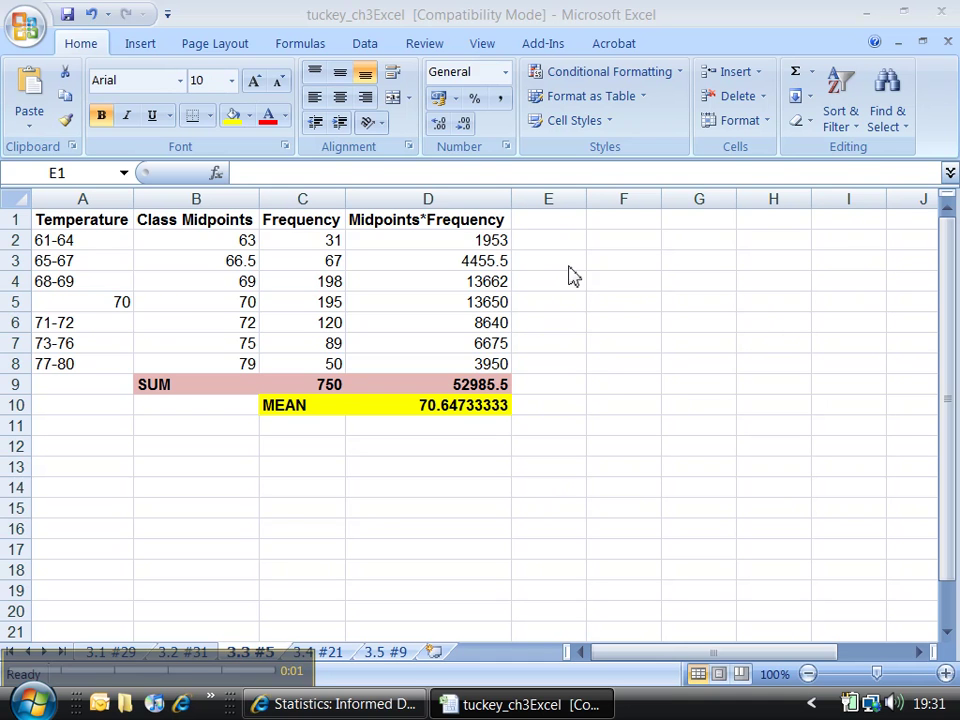
Enter the header '(Midpt -Mean)^2*Freq' in E1 and autofit column E to show it.
{"action": "left_click", "coordinate": [555, 223]}
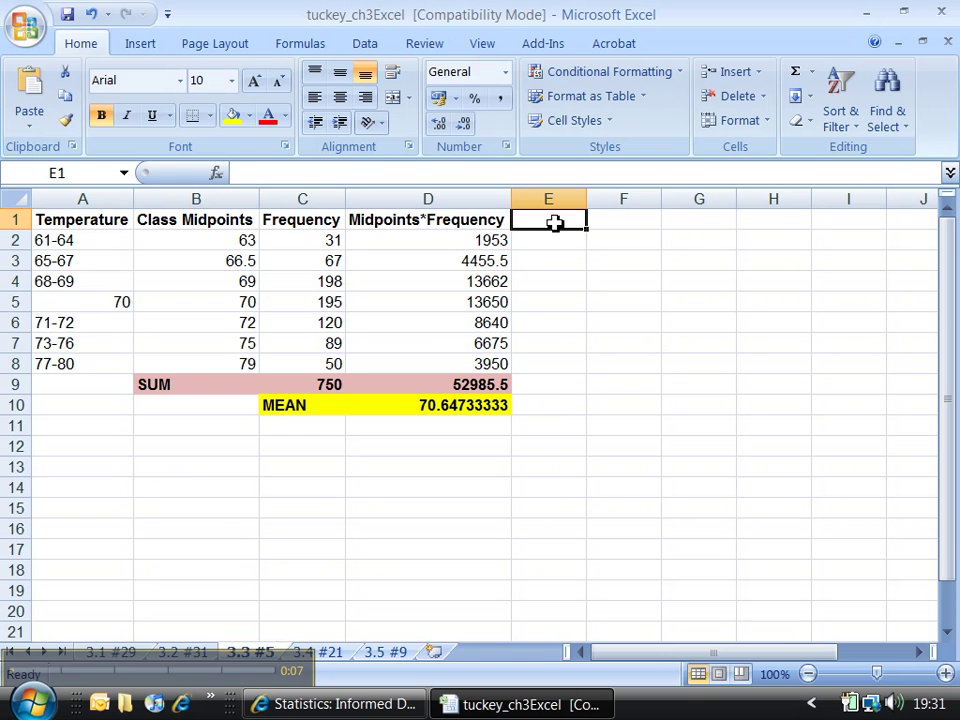
{"action": "type", "text": "("}
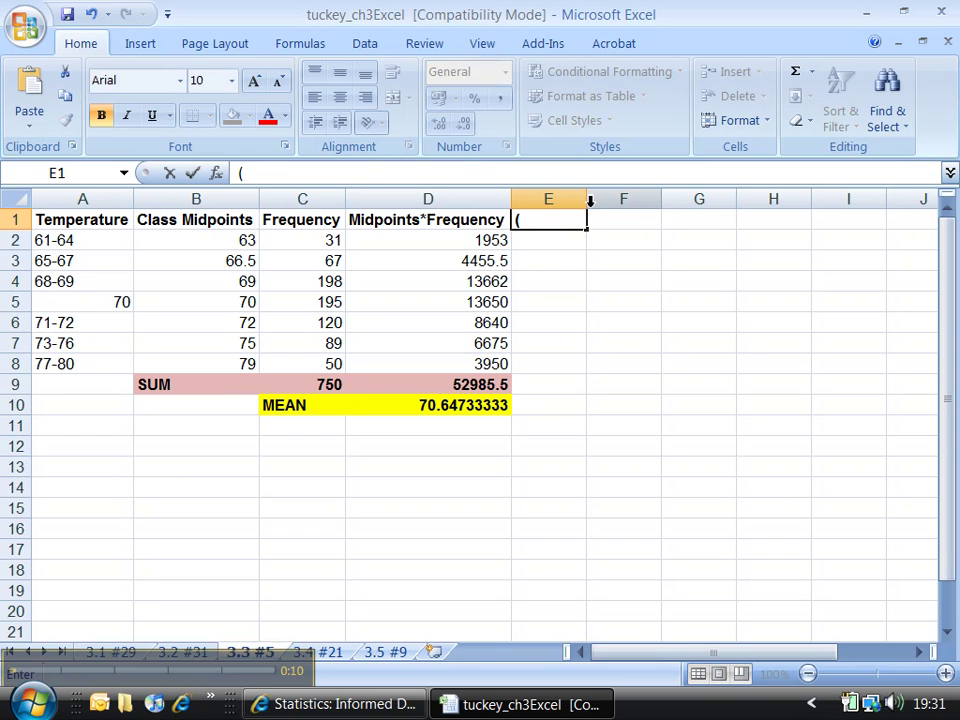
{"action": "type", "text": "Midpt -"}
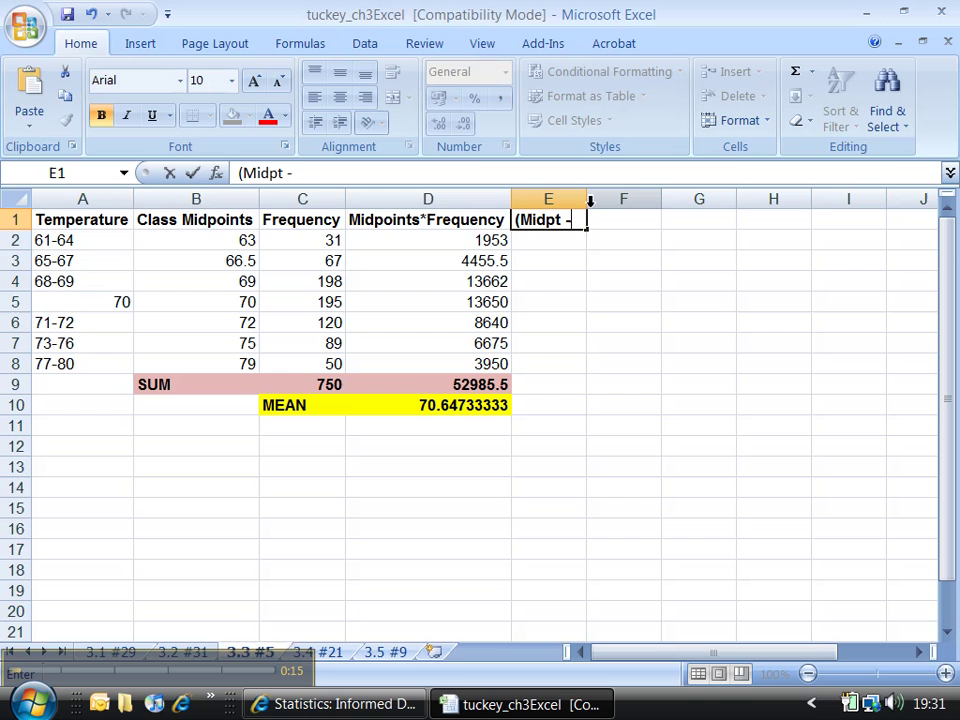
{"action": "type", "text": "Mean)"}
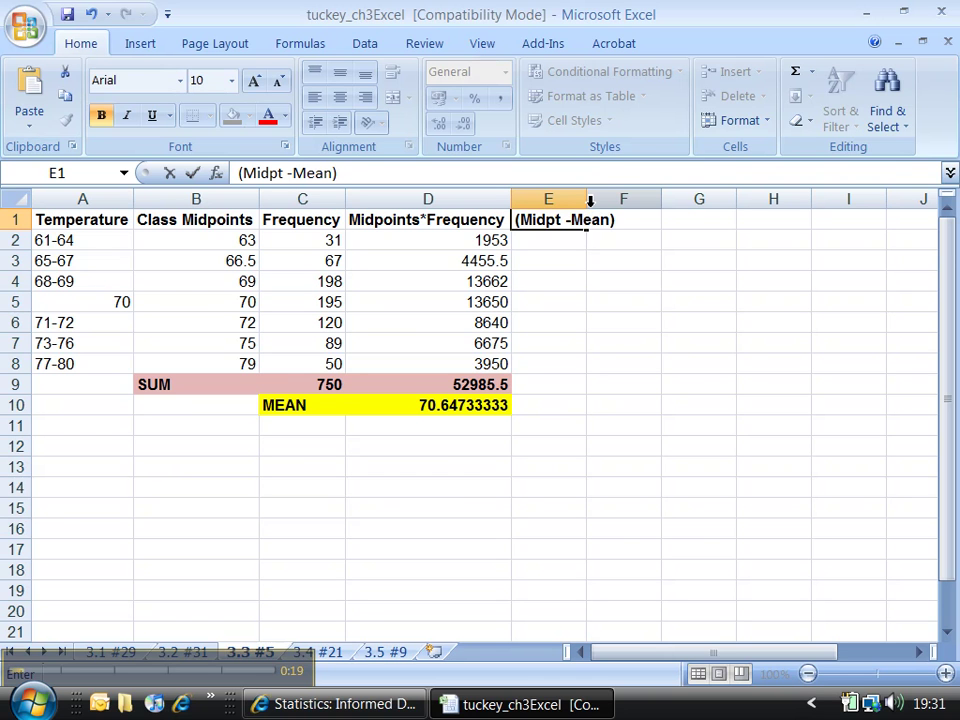
{"action": "type", "text": "^2*Freq"}
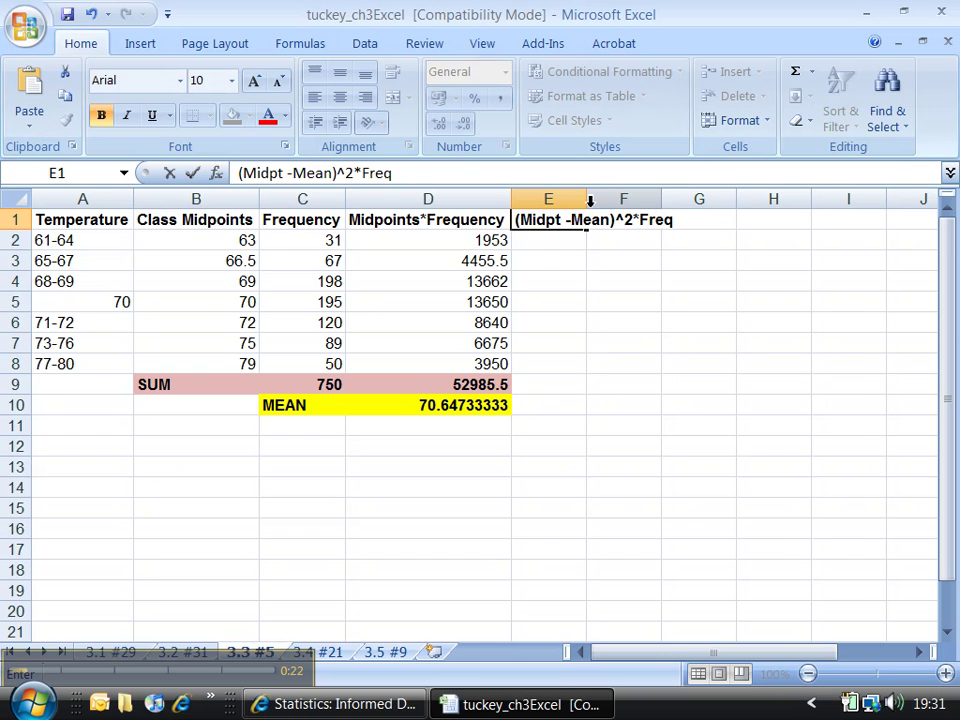
{"action": "key", "text": "Return"}
{"action": "double_click", "coordinate": [590, 199]}
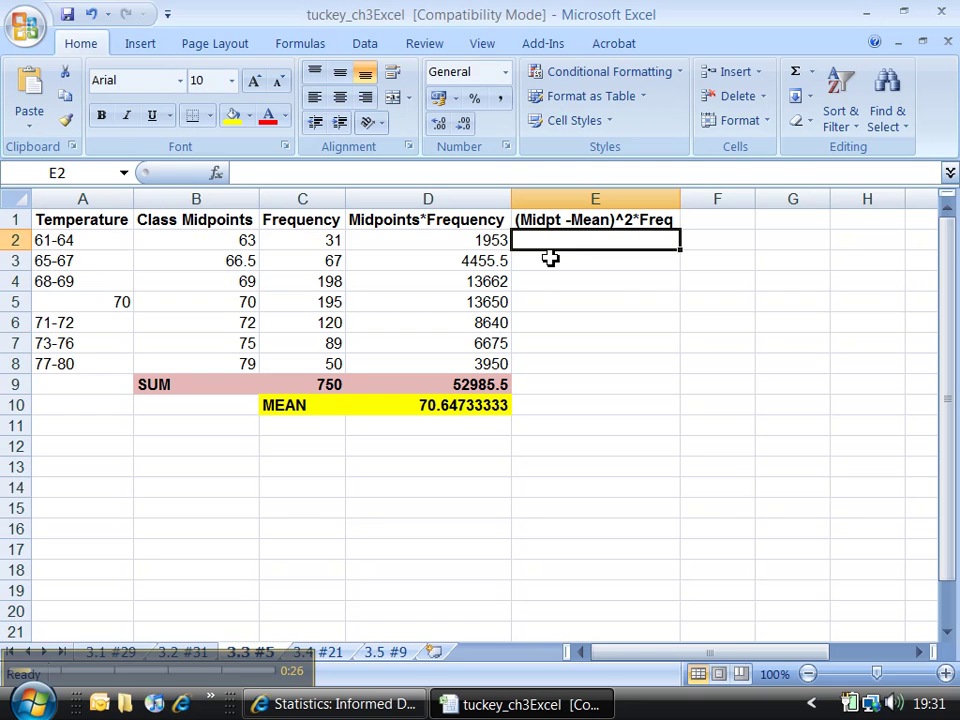
Enter =(B2-$D$10)^2*C2 in E2, giving 1812.93292.
{"action": "type", "text": "="}
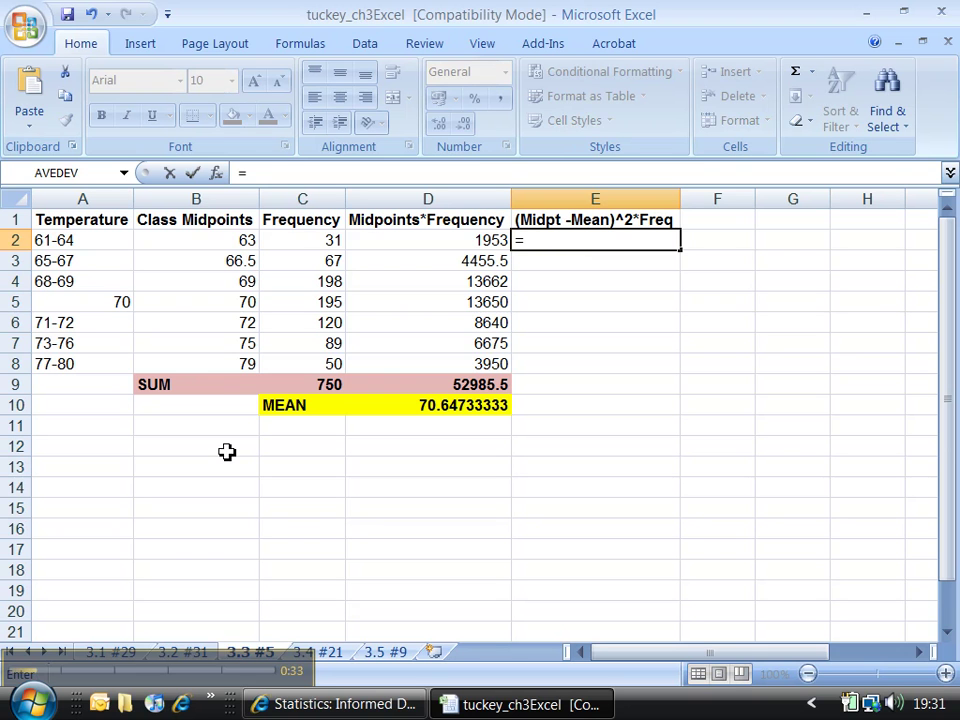
{"action": "type", "text": "(B2-"}
{"action": "left_click", "coordinate": [418, 405]}
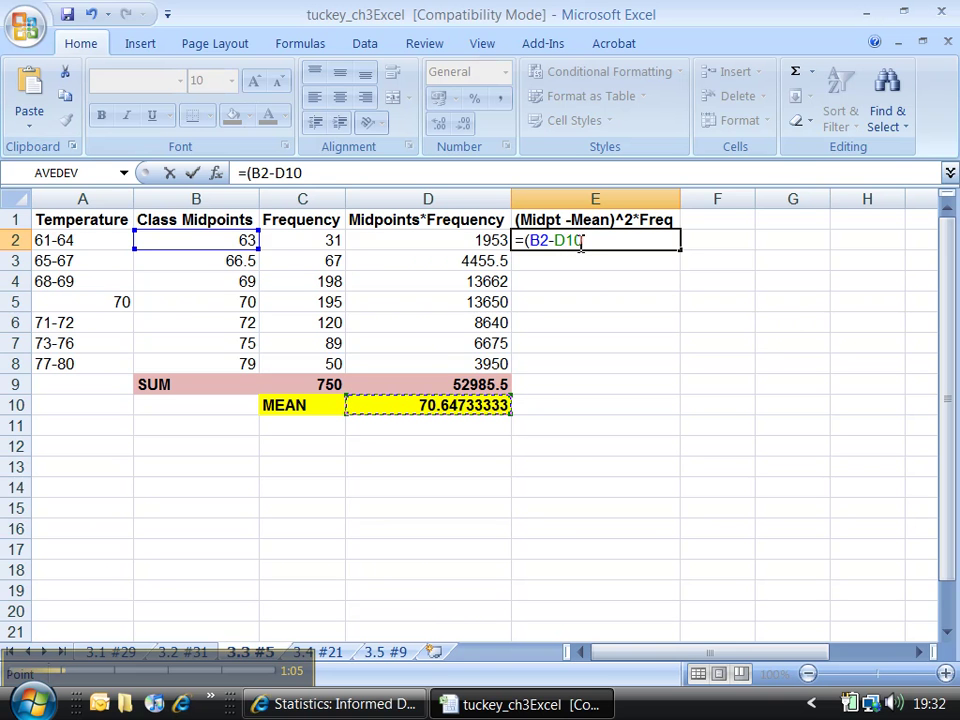
{"action": "key", "text": "F4"}
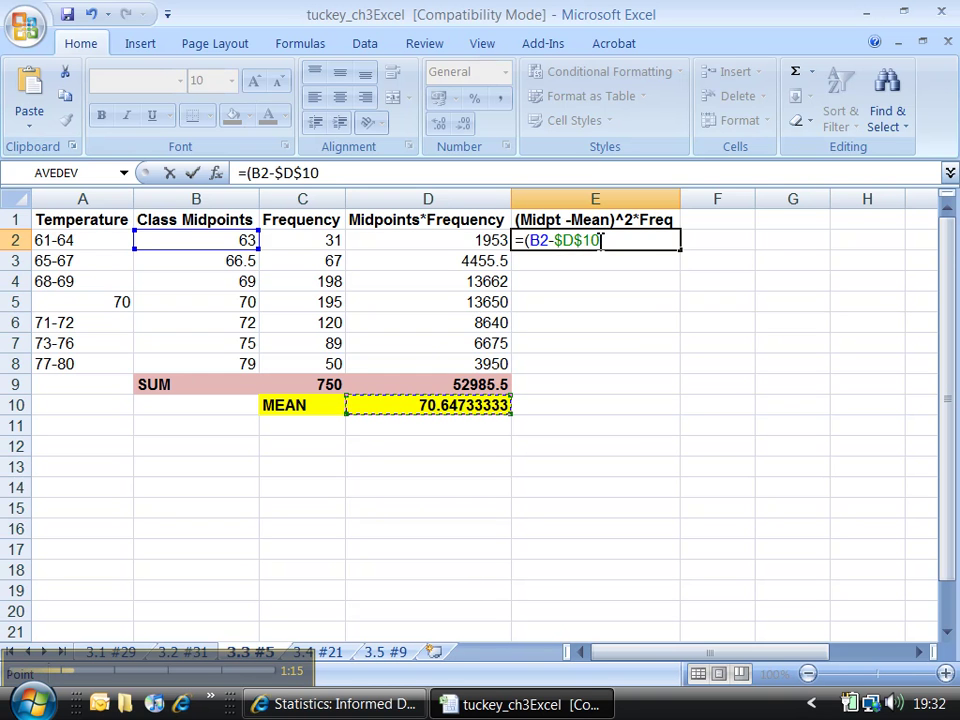
{"action": "type", "text": ")^2"}
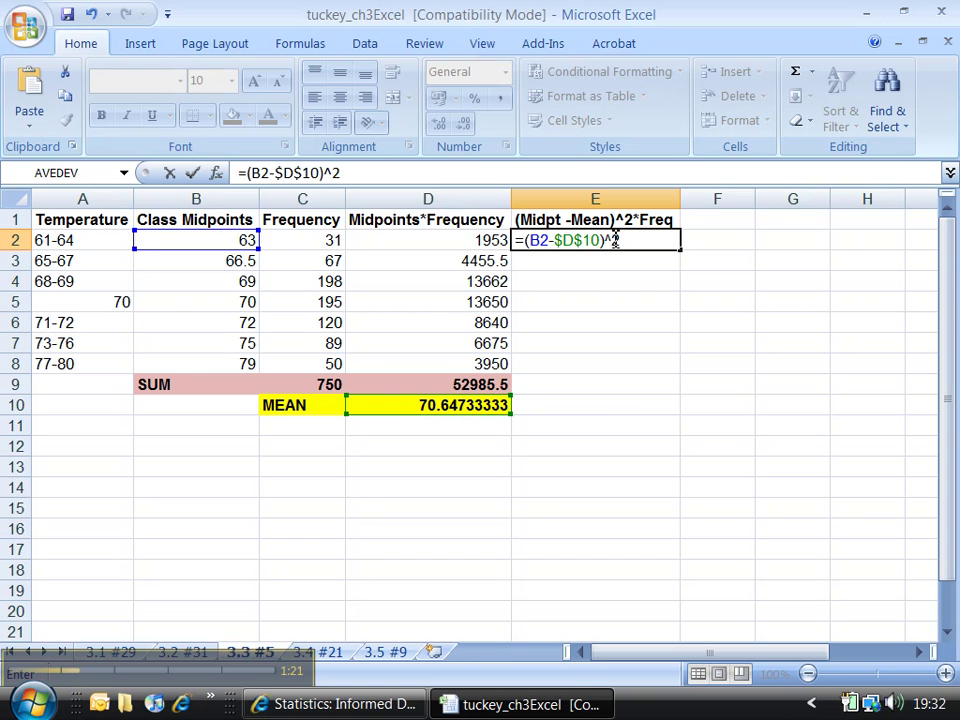
{"action": "type", "text": "*C2"}
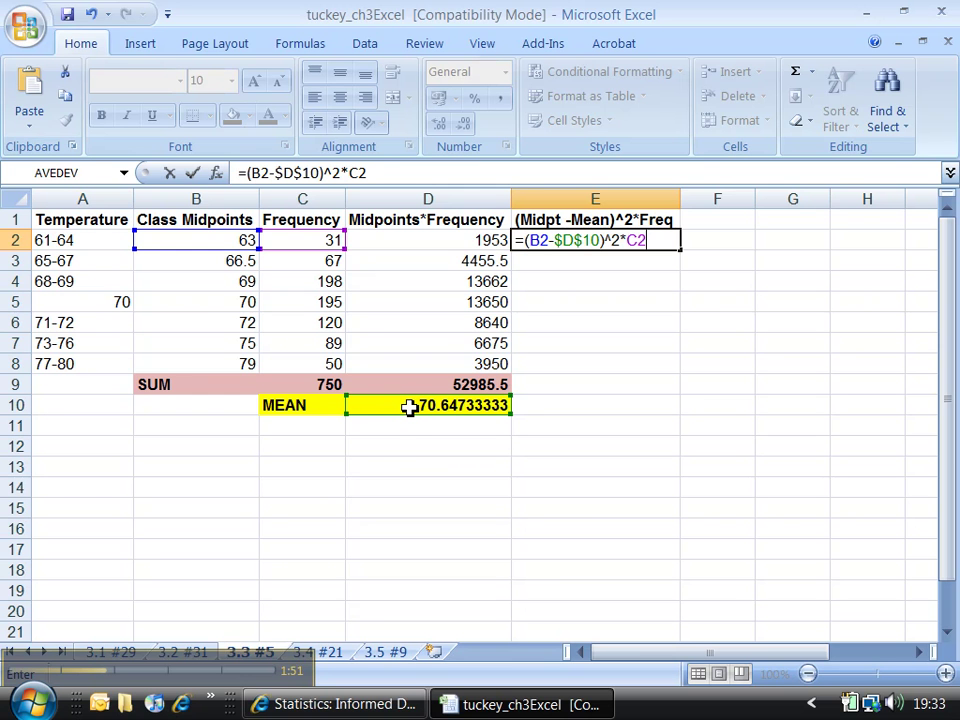
{"action": "key", "text": "Return"}
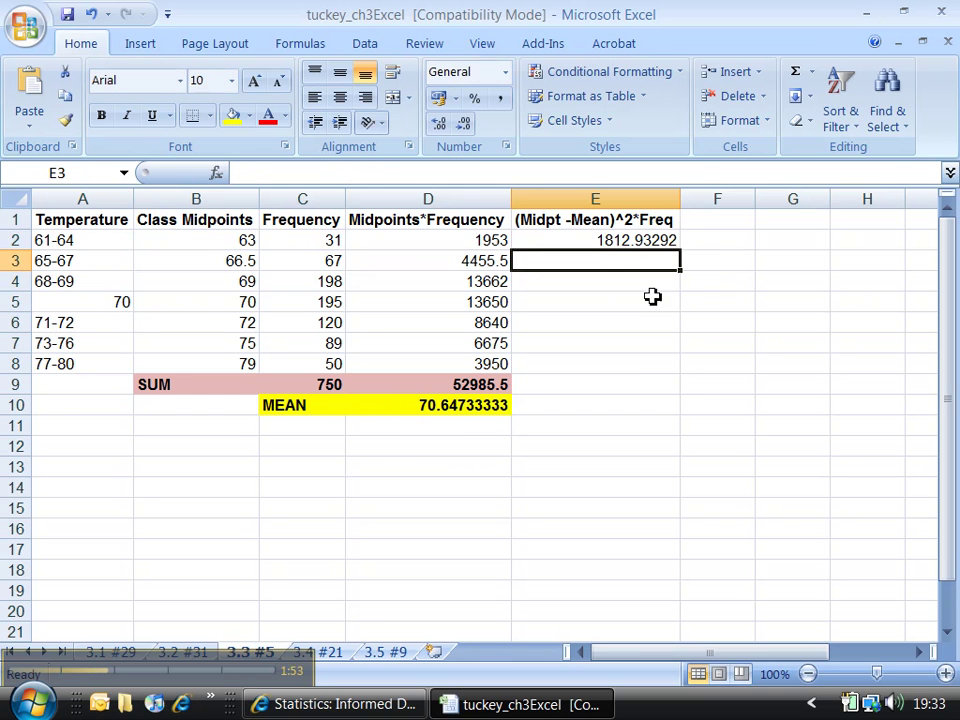
Fill the E2 formula down to E8 and extend the D9 sum into E9, totalling 8978.469667.
{"action": "left_click", "coordinate": [652, 238]}
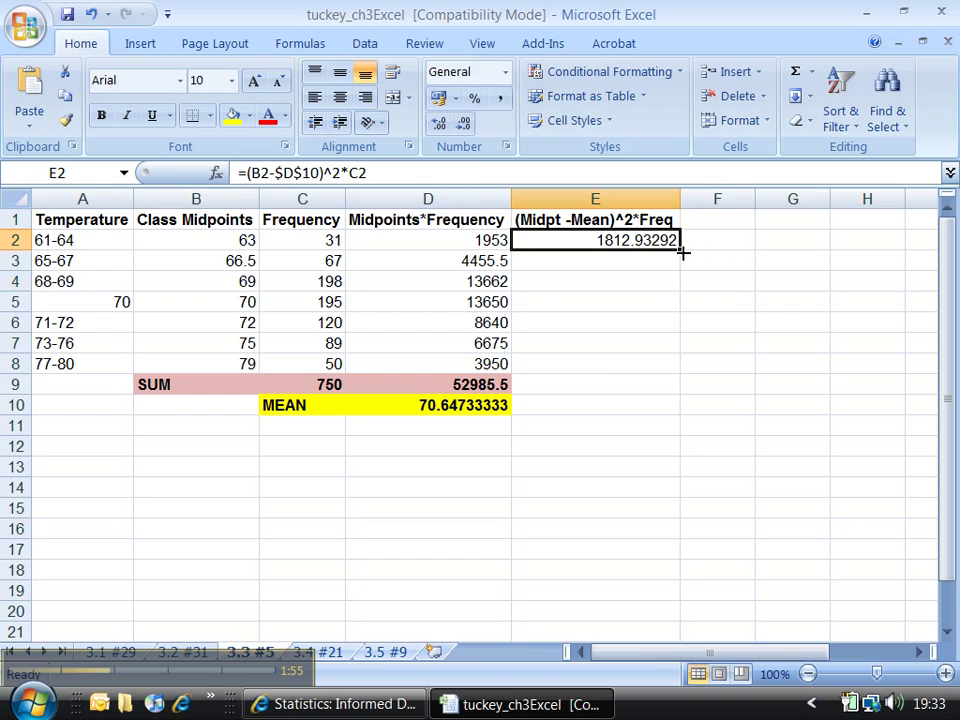
{"action": "left_click_drag", "start_coordinate": [682, 253], "coordinate": [665, 372]}
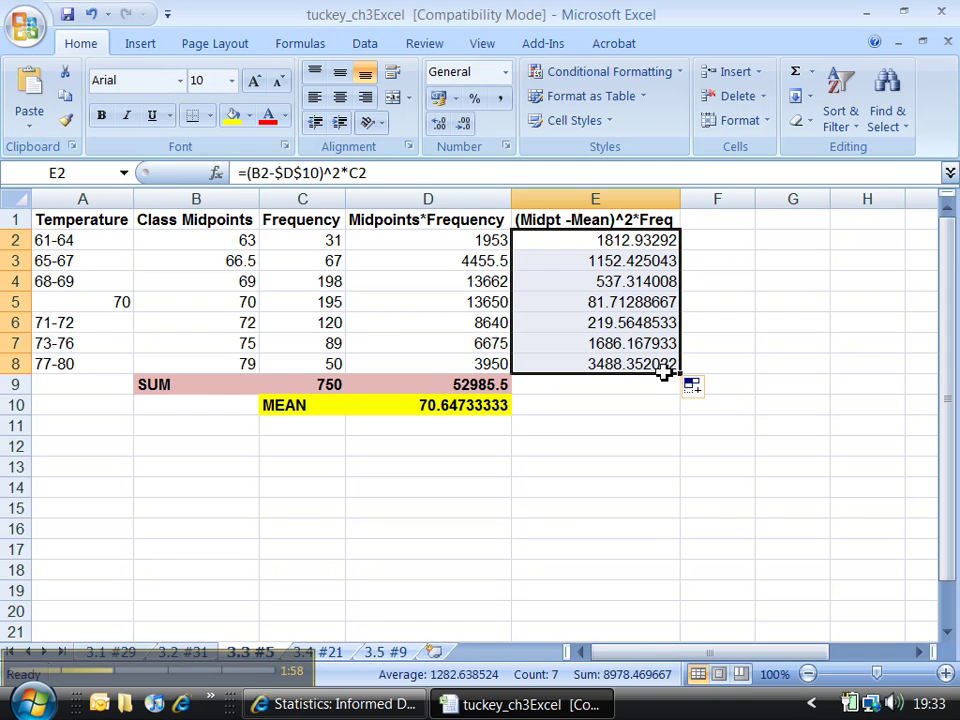
{"action": "left_click", "coordinate": [493, 384]}
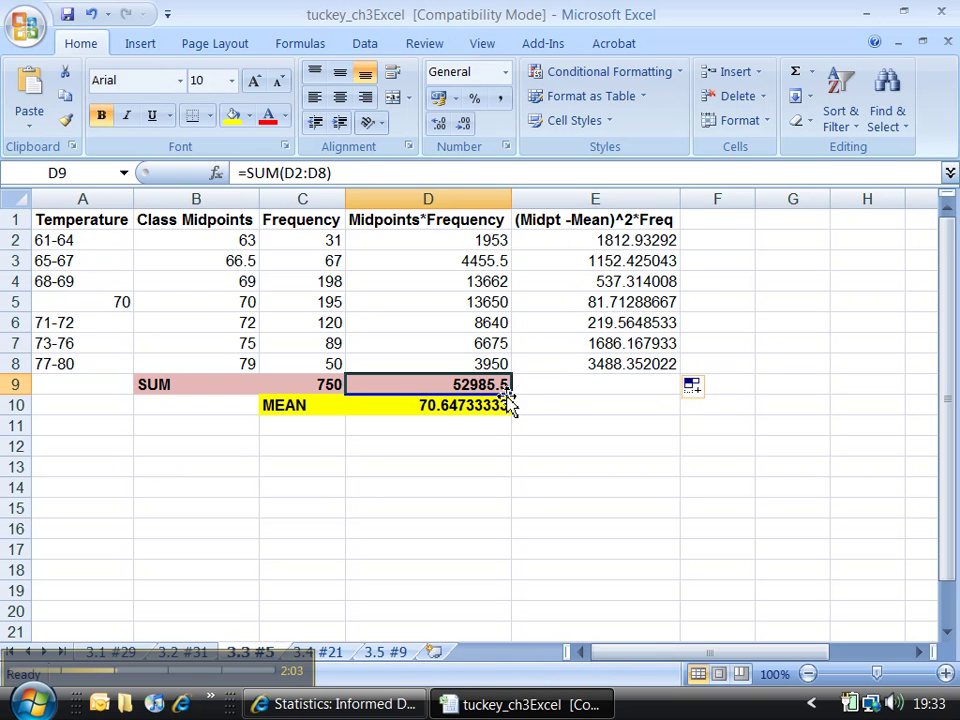
{"action": "left_click_drag", "start_coordinate": [512, 396], "coordinate": [600, 402]}
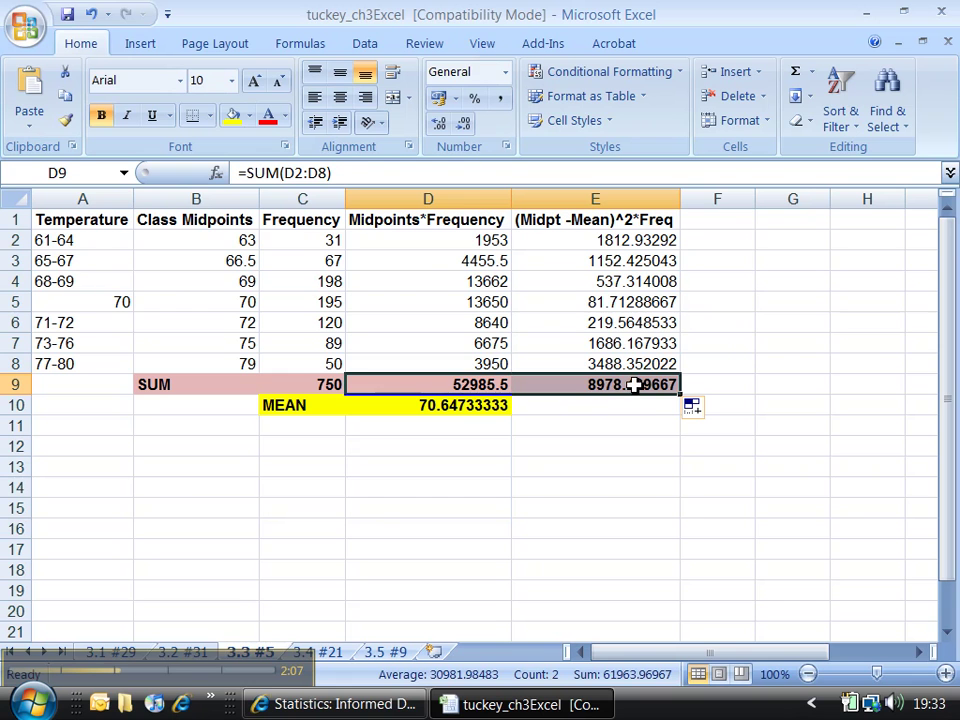
{"action": "left_click", "coordinate": [636, 387]}
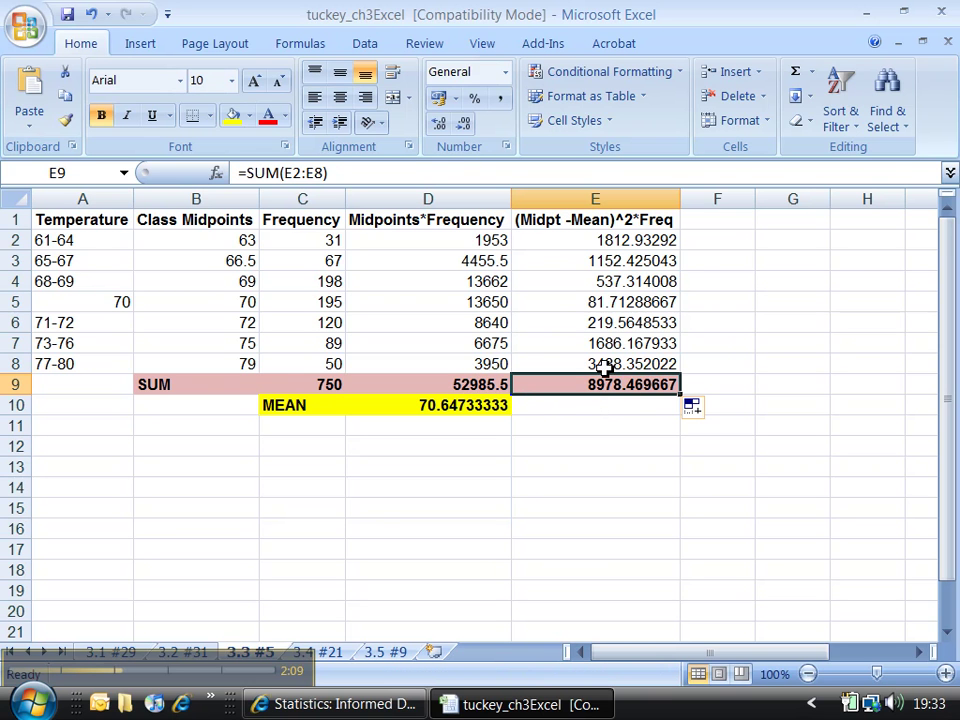
{"action": "left_click", "coordinate": [593, 409]}
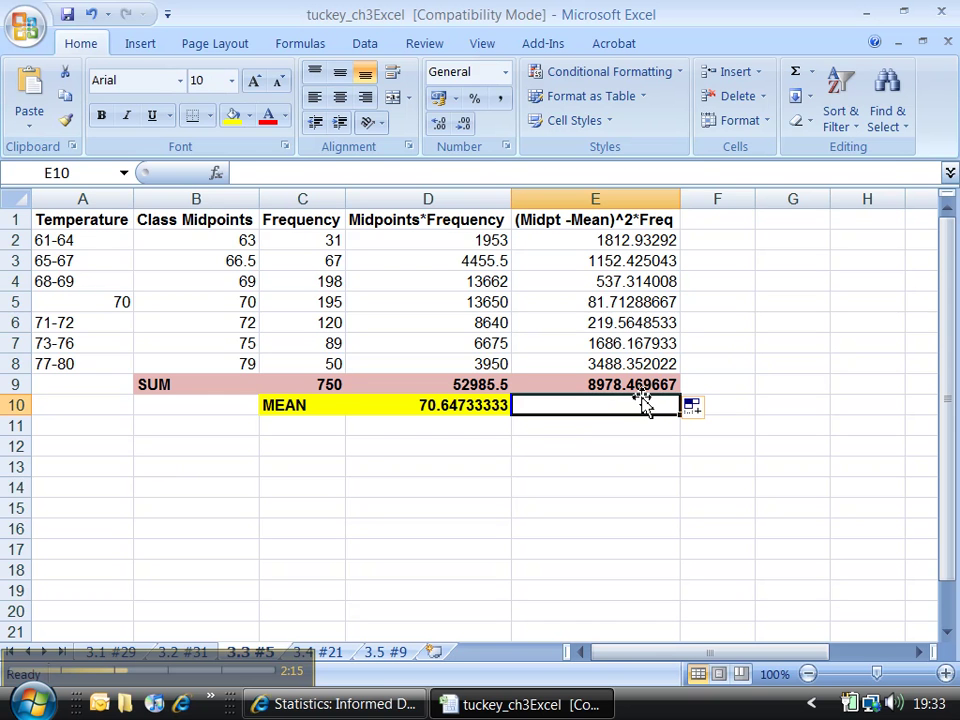
Type 'Population Variance' in F10 and 'Sample Variance' in F11, then autofit column F.
{"action": "left_click", "coordinate": [725, 407]}
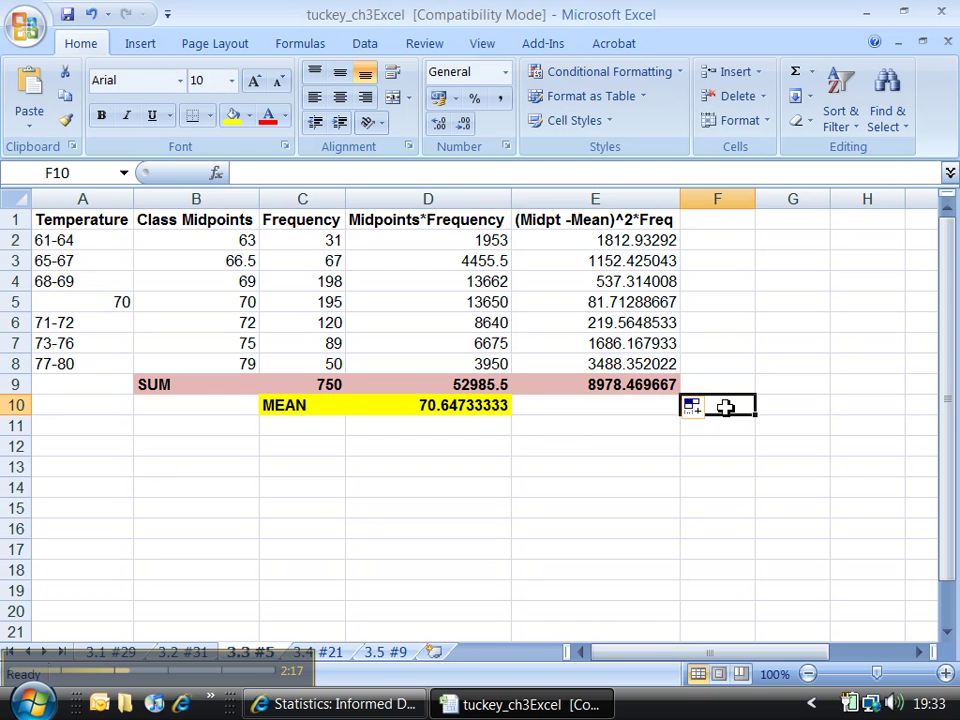
{"action": "type", "text": "Population Var"}
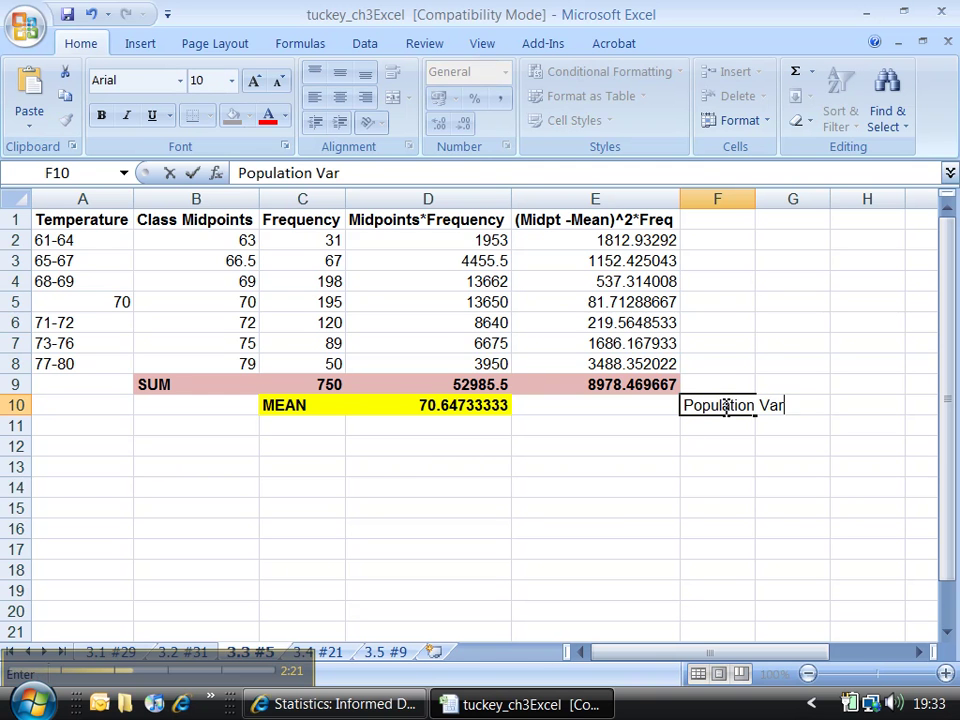
{"action": "type", "text": "iance"}
{"action": "key", "text": "Return"}
{"action": "type", "text": "Sample Variance"}
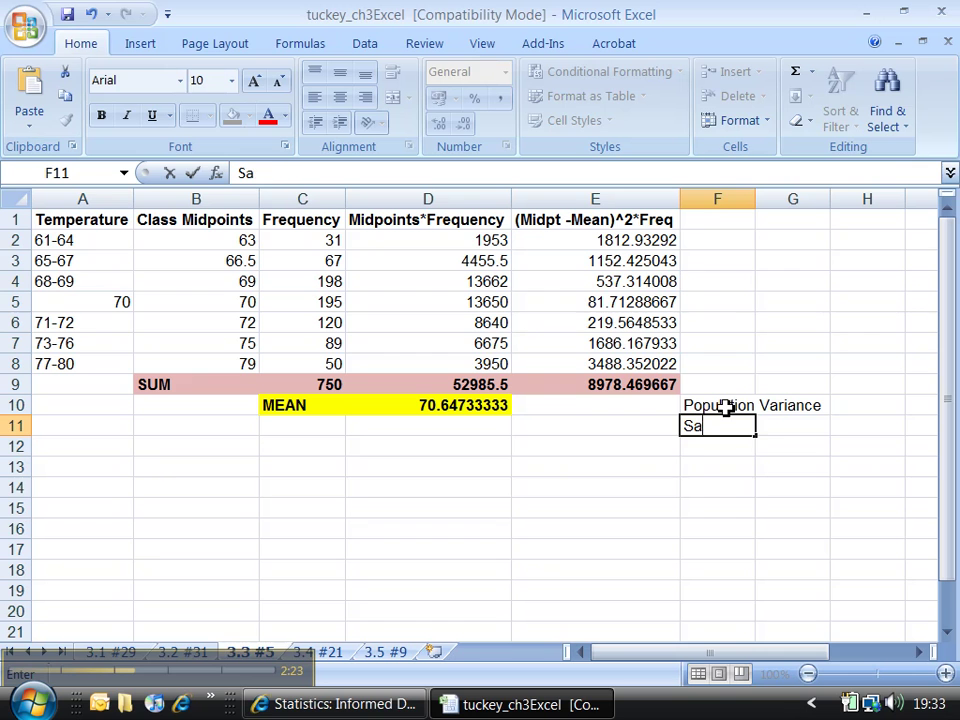
{"action": "key", "text": "Return"}
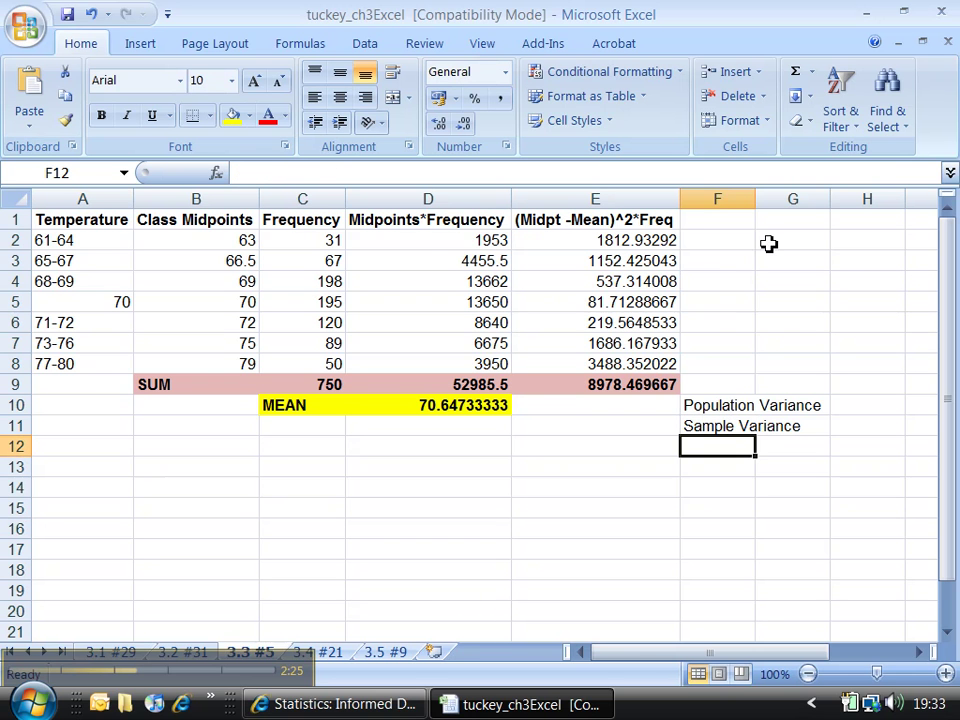
{"action": "double_click", "coordinate": [756, 199]}
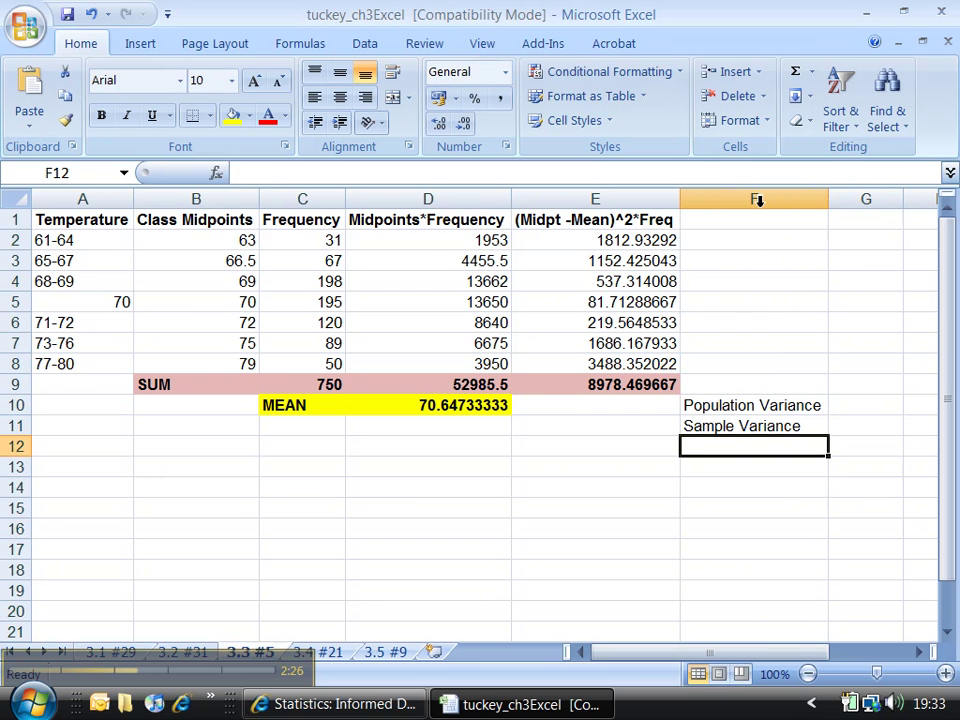
{"action": "left_click", "coordinate": [692, 426]}
{"action": "left_click", "coordinate": [343, 703]}
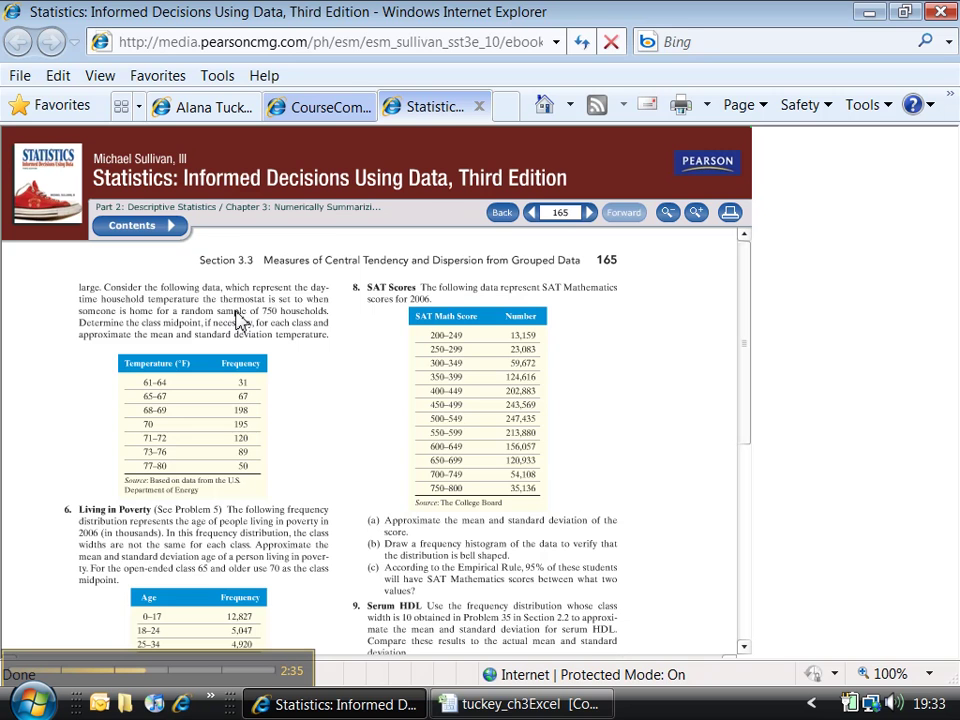
Switch from the textbook page back to the Excel workbook.
{"action": "key", "text": "alt+Tab"}
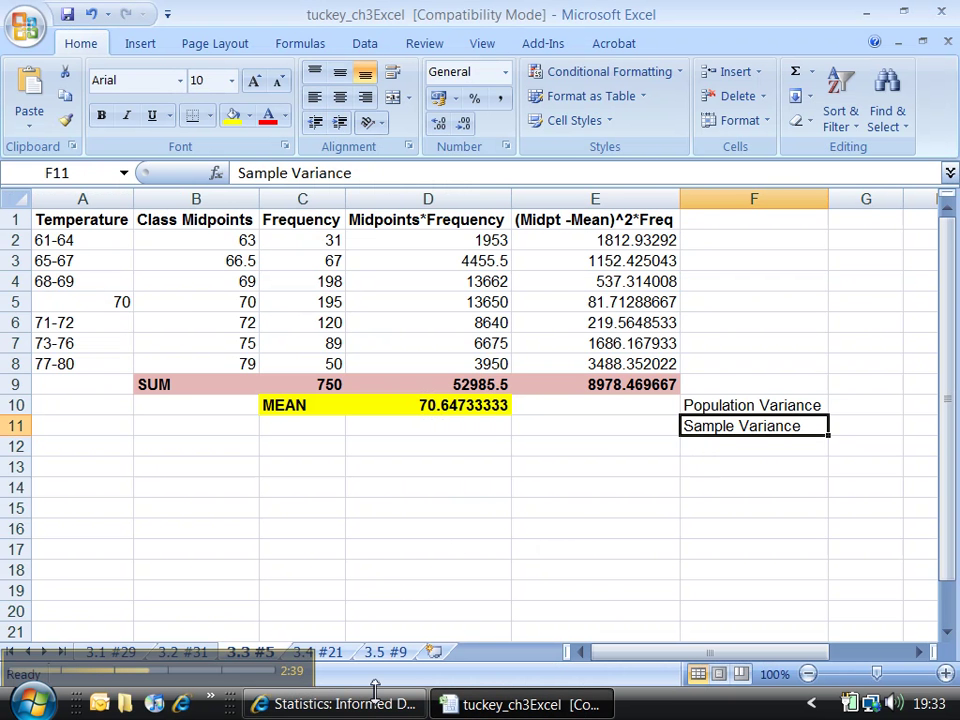
Enter the population variance =E9/C9 in E10, giving 11.97129289.
{"action": "left_click", "coordinate": [722, 405]}
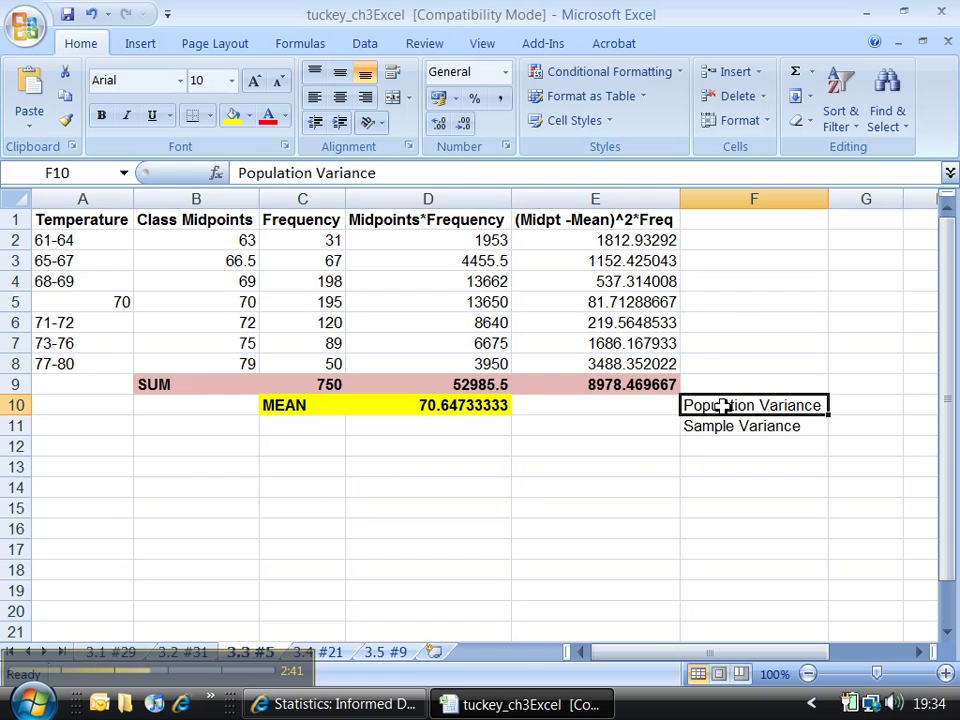
{"action": "left_click", "coordinate": [640, 407]}
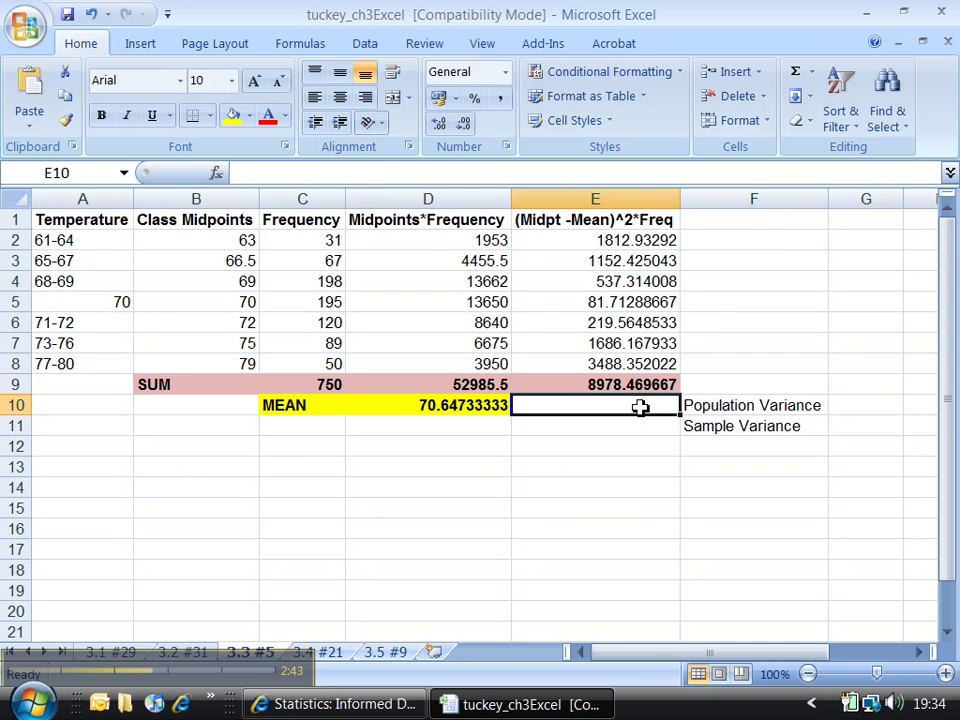
{"action": "type", "text": "="}
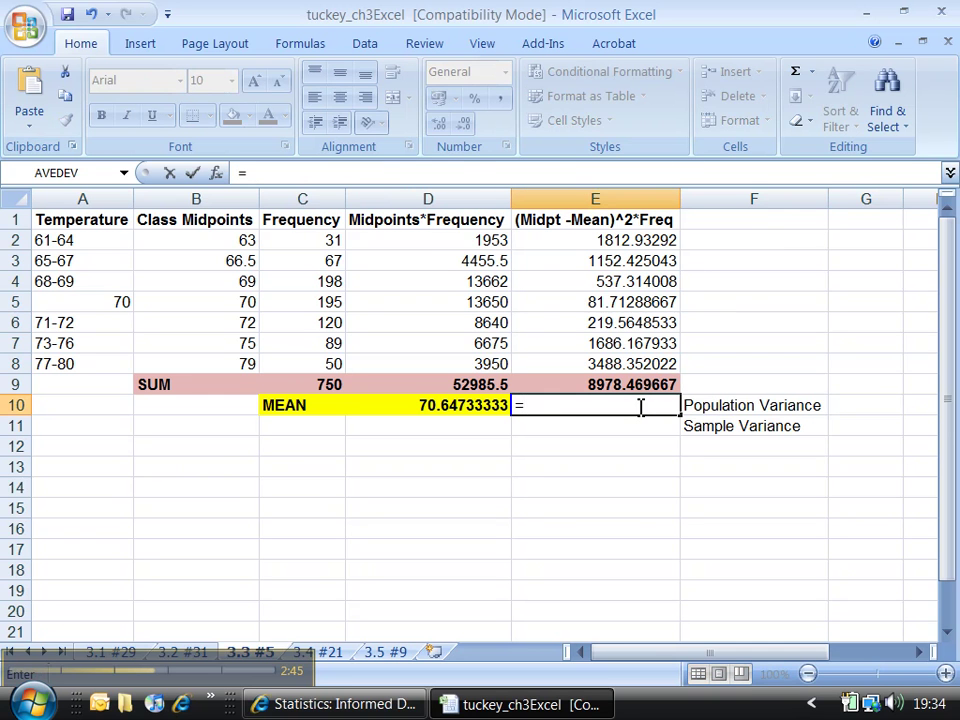
{"action": "left_click", "coordinate": [620, 386]}
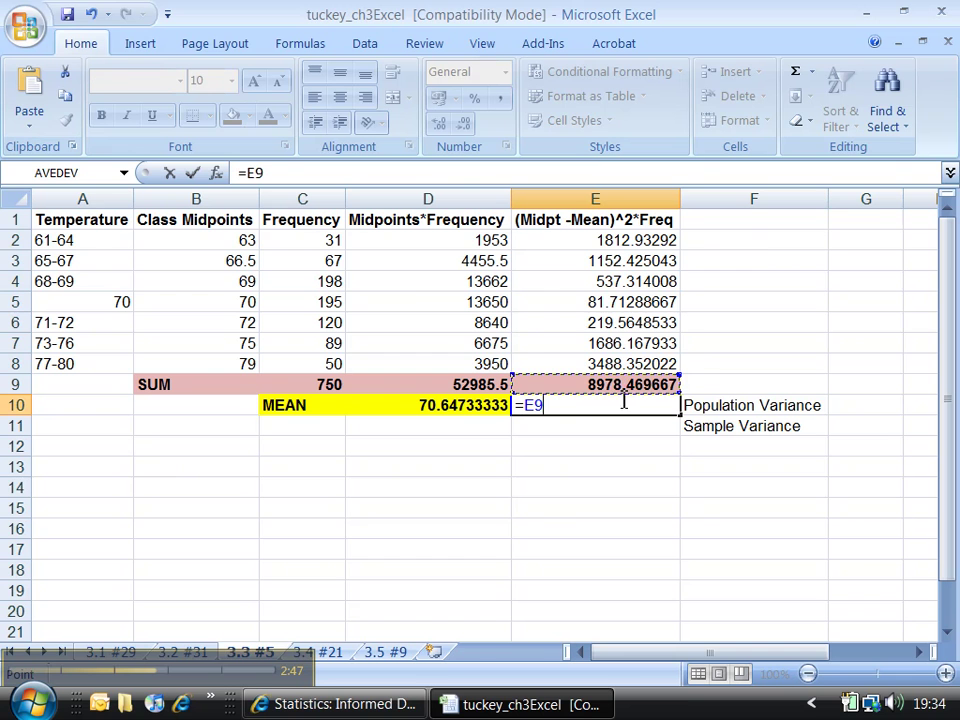
{"action": "type", "text": "/"}
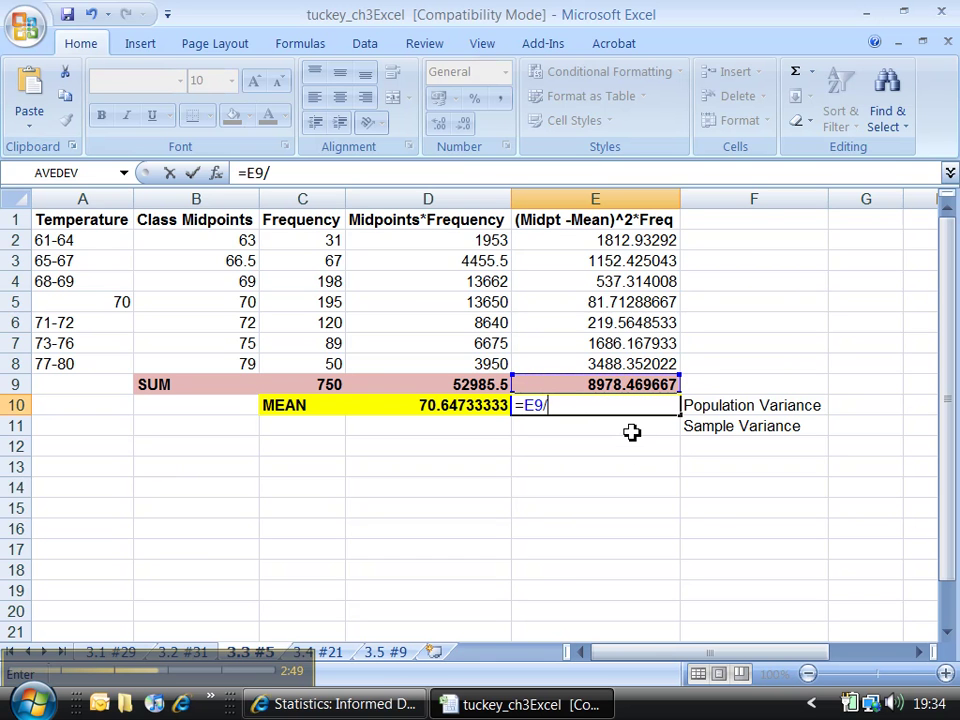
{"action": "left_click", "coordinate": [318, 384]}
{"action": "key", "text": "Return"}
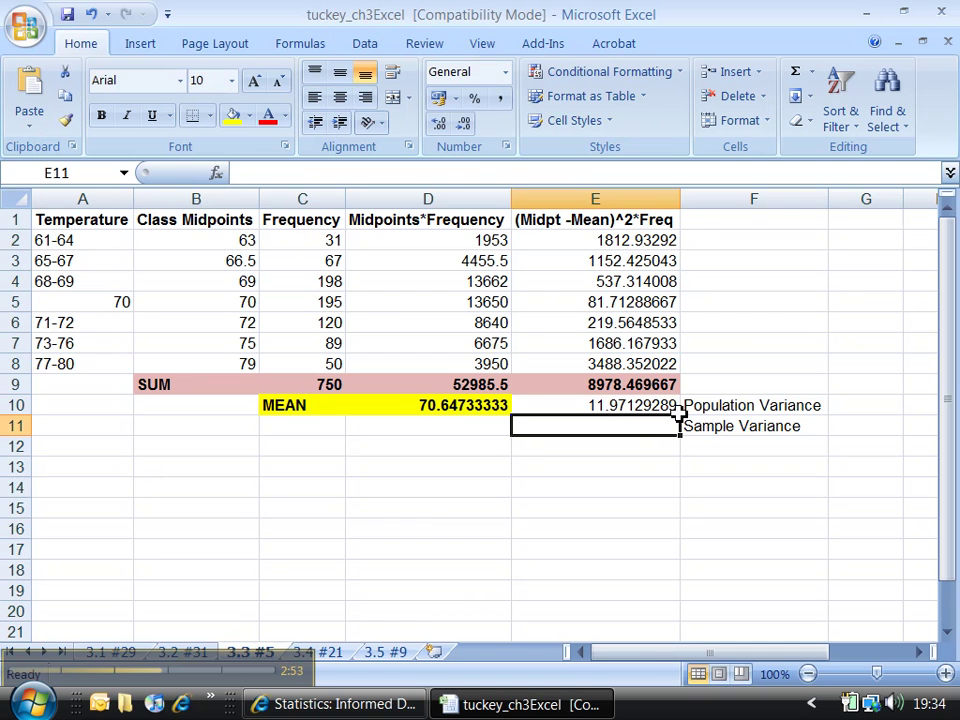
Enter the sample variance =E9/(C9-1) in E11, giving 11.98727592.
{"action": "type", "text": "="}
{"action": "left_click", "coordinate": [579, 386]}
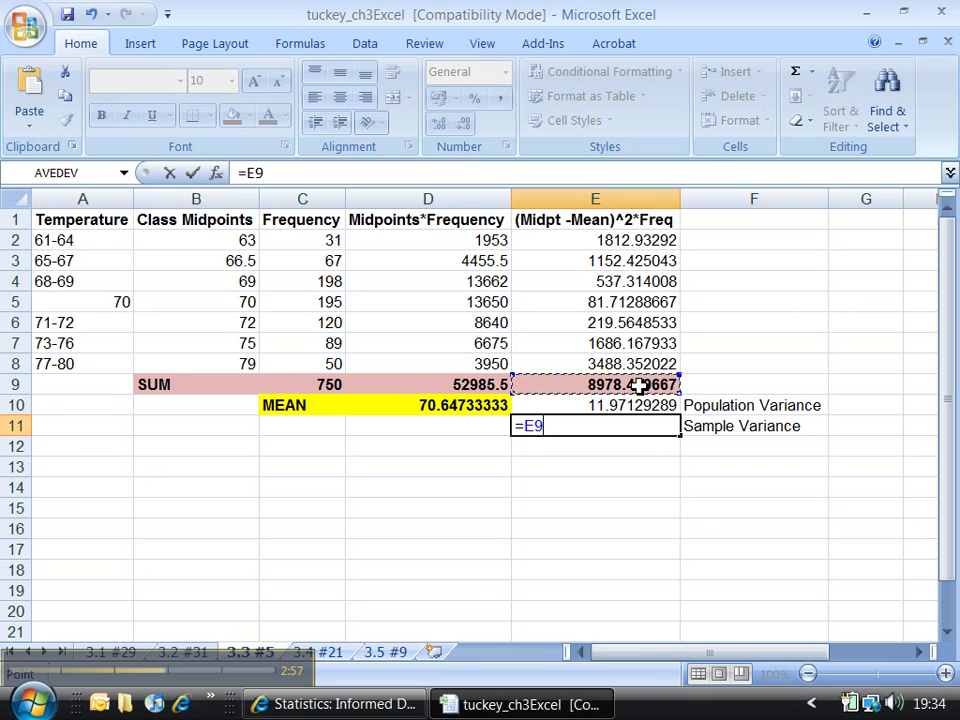
{"action": "type", "text": "/"}
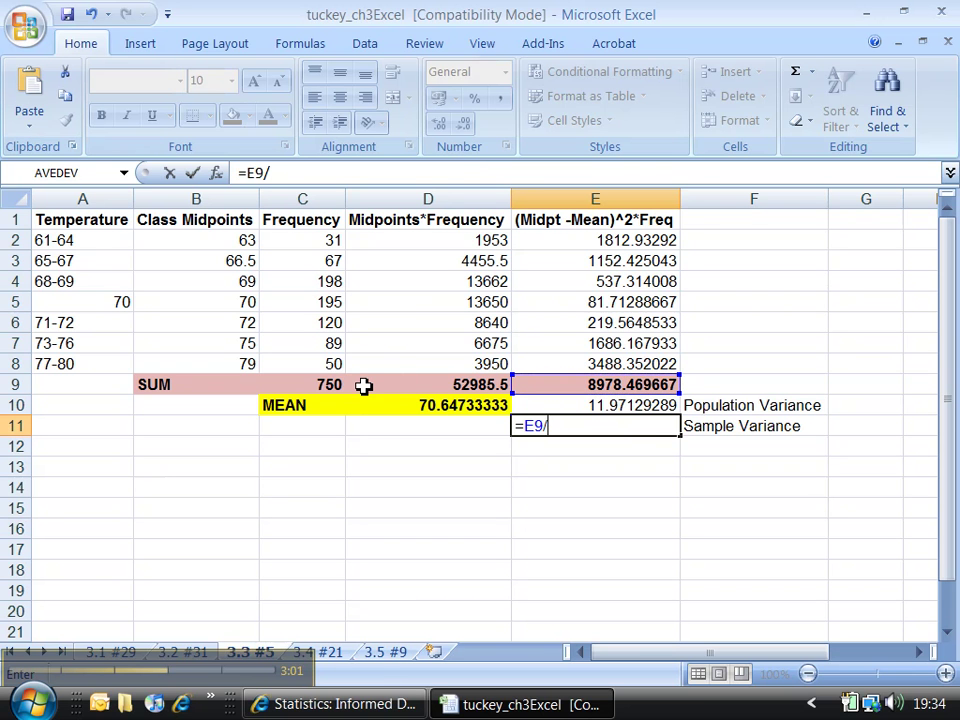
{"action": "type", "text": "("}
{"action": "left_click", "coordinate": [315, 385]}
{"action": "type", "text": "-1"}
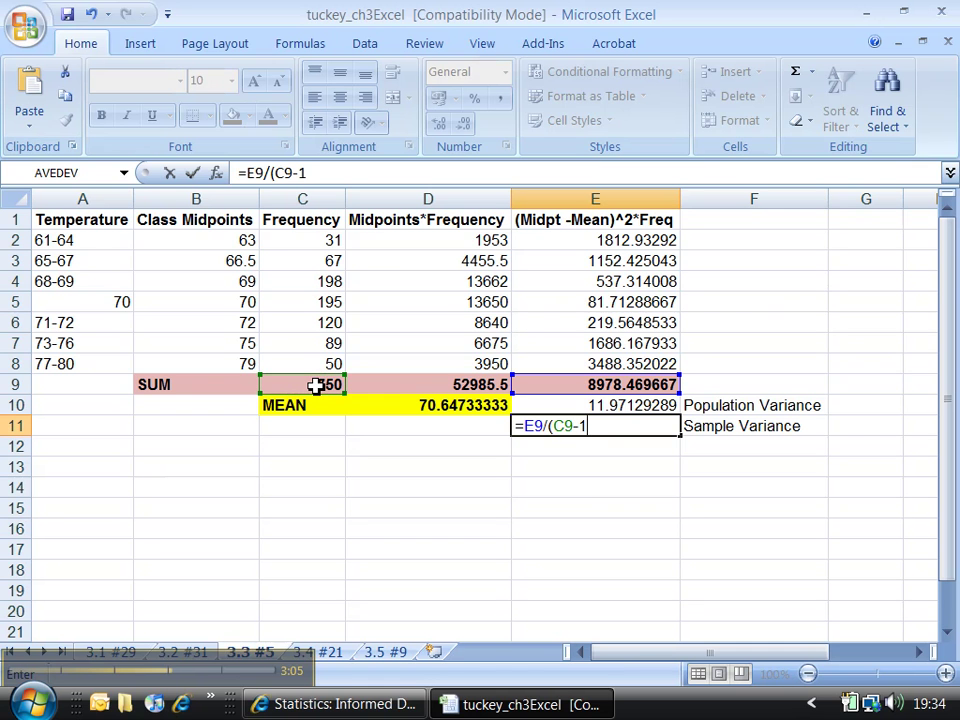
{"action": "type", "text": ")"}
{"action": "key", "text": "Return"}
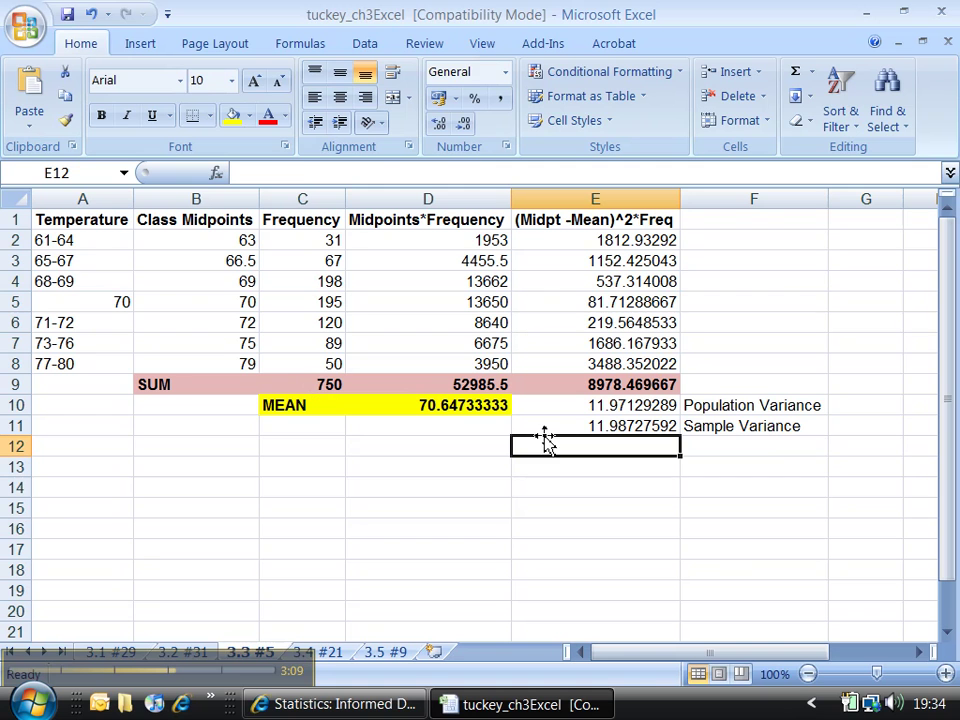
{"action": "left_click", "coordinate": [607, 426]}
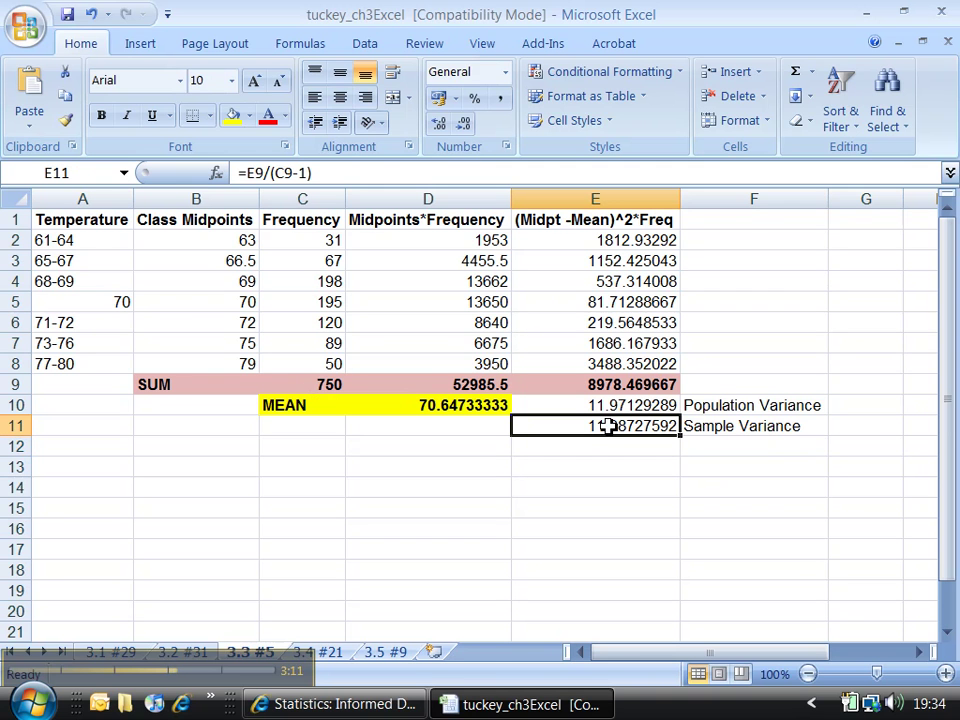
{"action": "left_click", "coordinate": [694, 426]}
Make E11:F11, the sample variance and its label, bold with an orange fill.
{"action": "left_click_drag", "start_coordinate": [658, 429], "coordinate": [701, 426]}
{"action": "key", "text": "ctrl+b"}
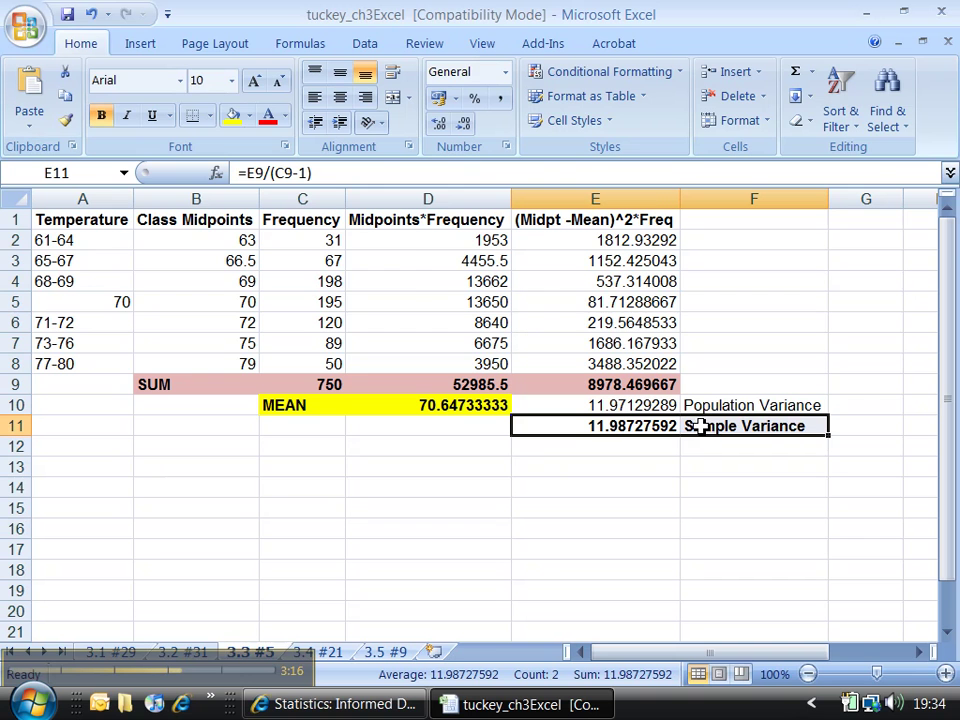
{"action": "left_click", "coordinate": [249, 117]}
{"action": "left_click", "coordinate": [268, 283]}
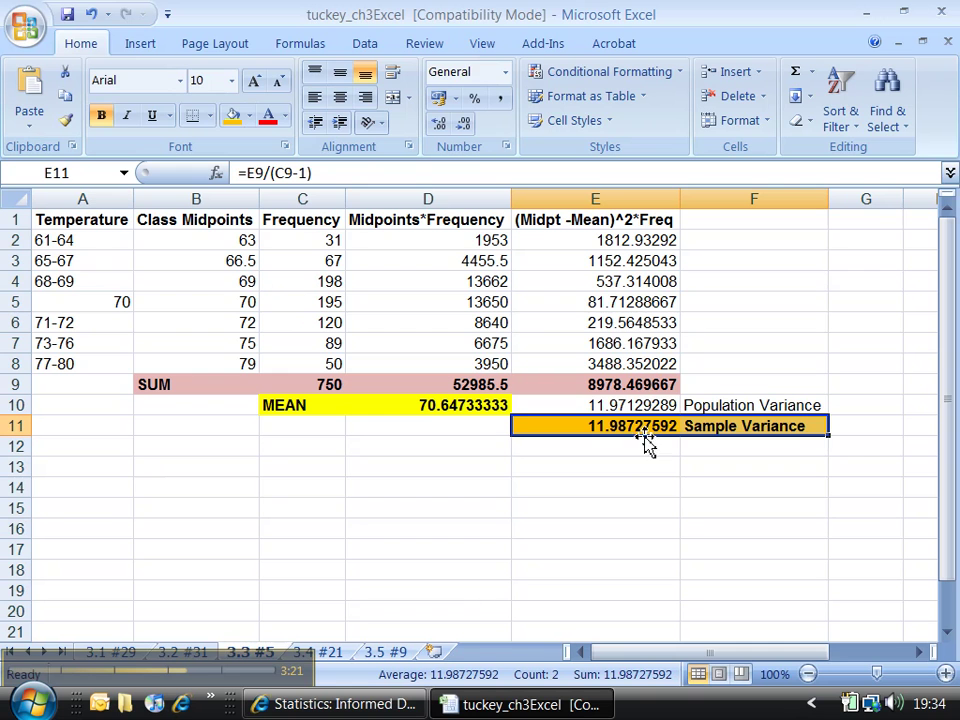
{"action": "left_click_drag", "start_coordinate": [699, 404], "coordinate": [664, 405]}
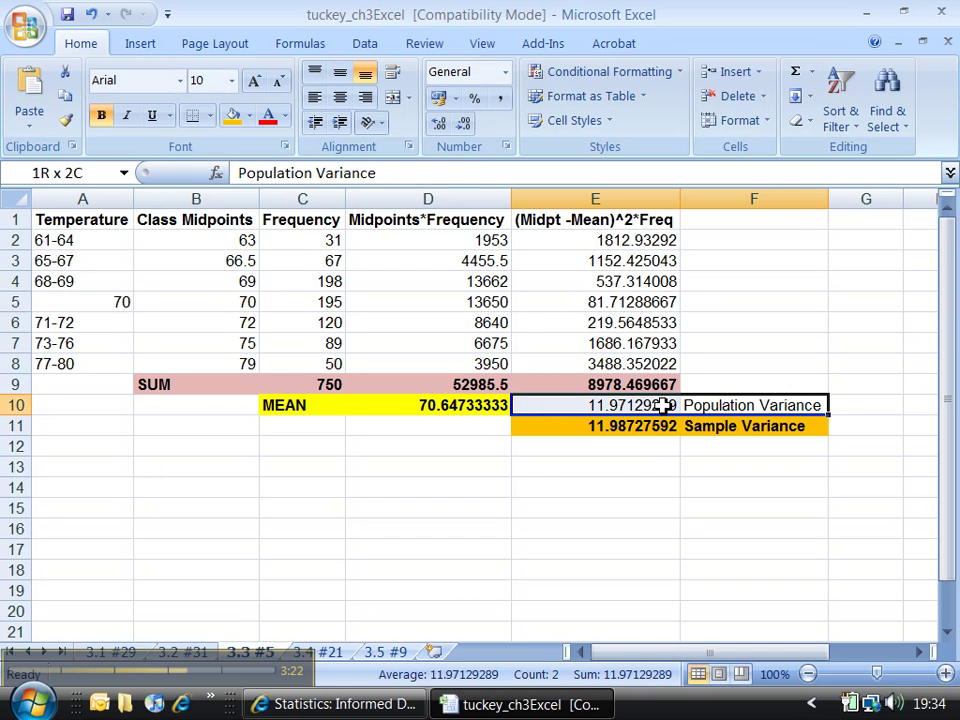
{"action": "left_click", "coordinate": [625, 460]}
{"action": "left_click", "coordinate": [643, 446]}
Type 'Population St.dev.' in F12 and 'Sample St.dev.' in F13.
{"action": "left_click", "coordinate": [712, 452]}
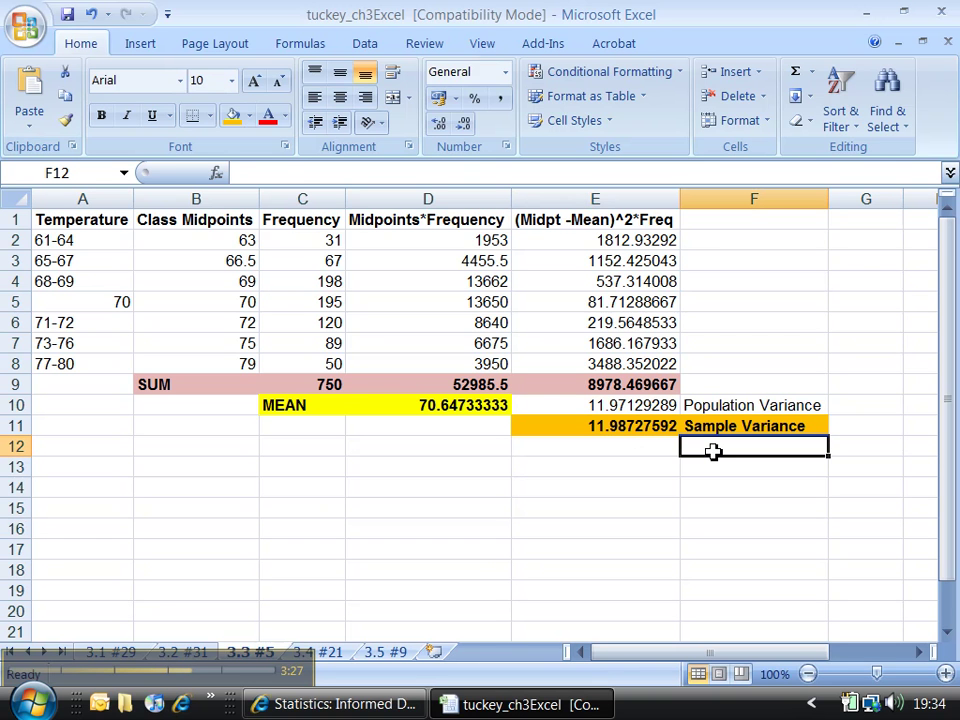
{"action": "type", "text": "Population St.dev."}
{"action": "key", "text": "Return"}
{"action": "type", "text": "Sample"}
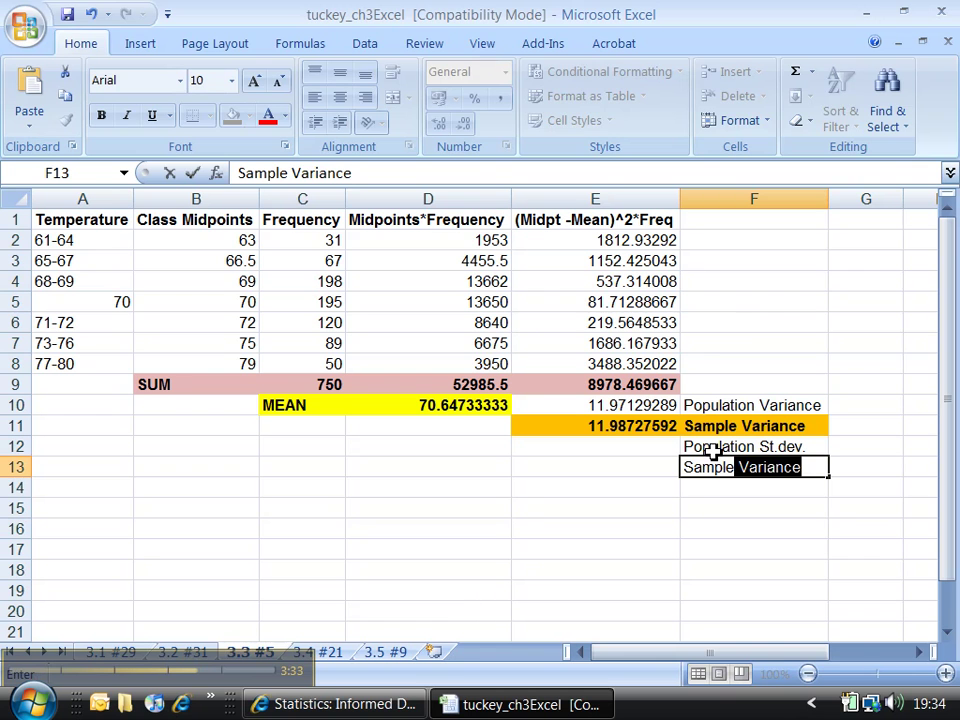
{"action": "type", "text": " St.dev."}
{"action": "key", "text": "Return"}
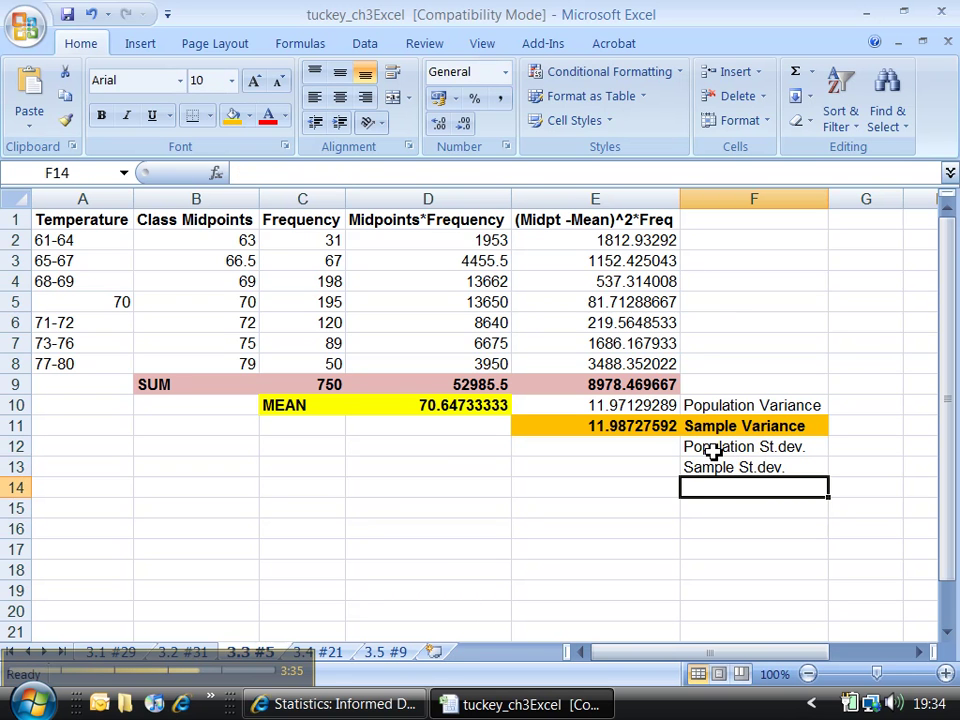
{"action": "left_click", "coordinate": [651, 448]}
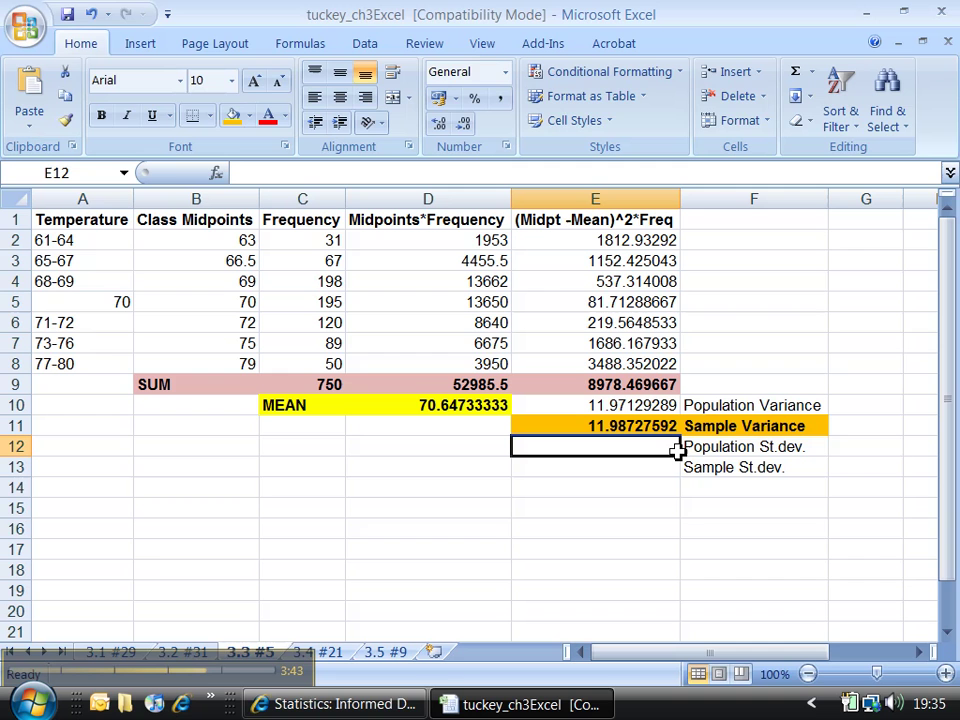
Enter =SQRT(E10) in E12 for a population standard deviation of 3.459955619.
{"action": "type", "text": "="}
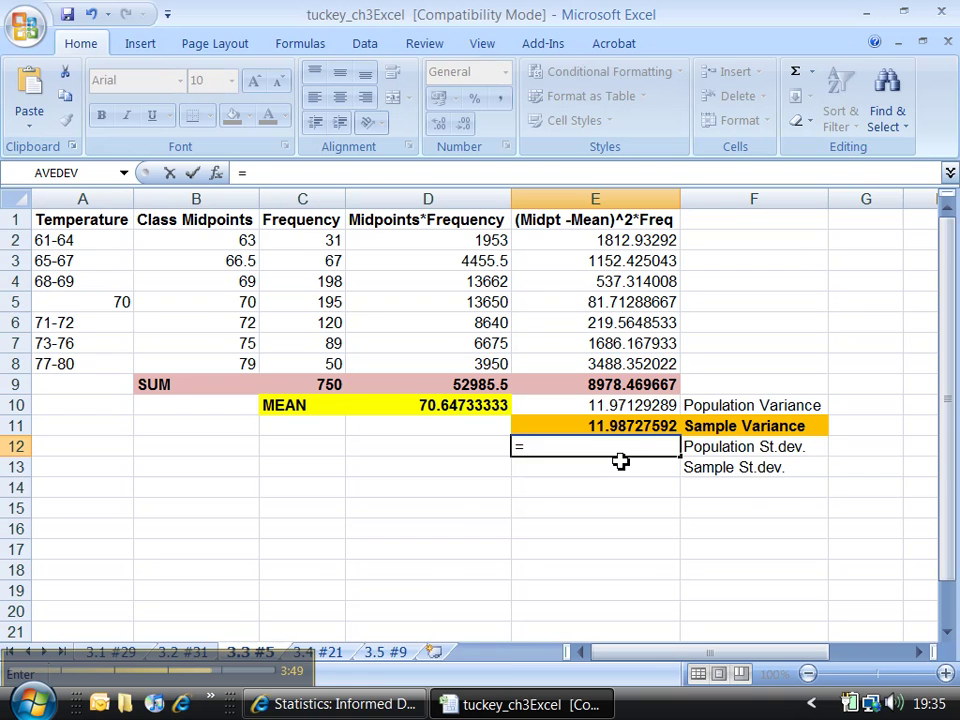
{"action": "type", "text": "SQRT"}
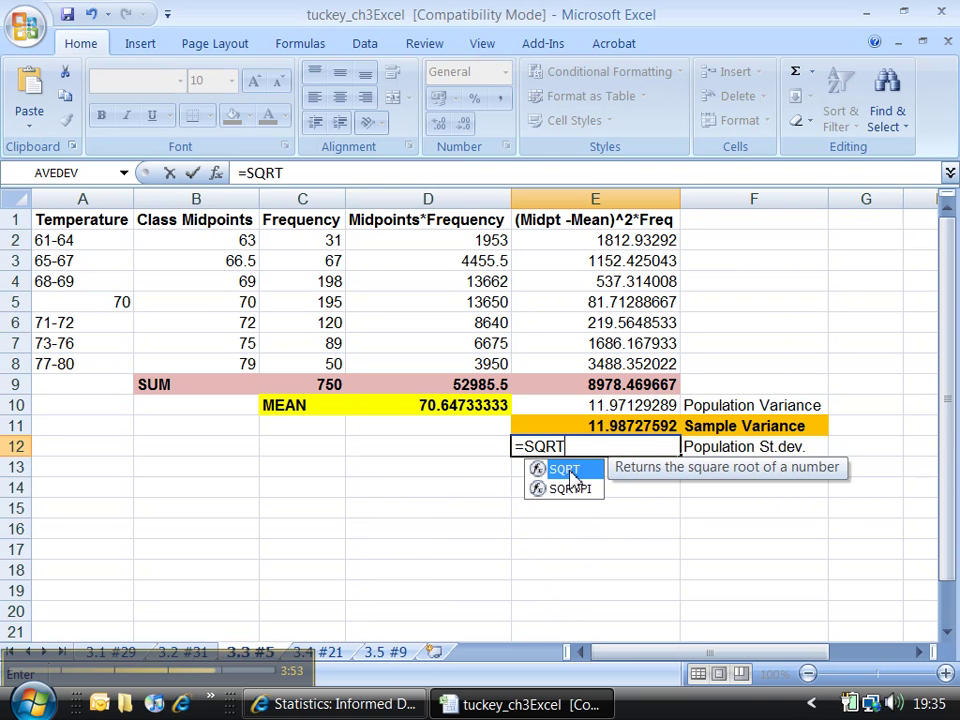
{"action": "double_click", "coordinate": [569, 473]}
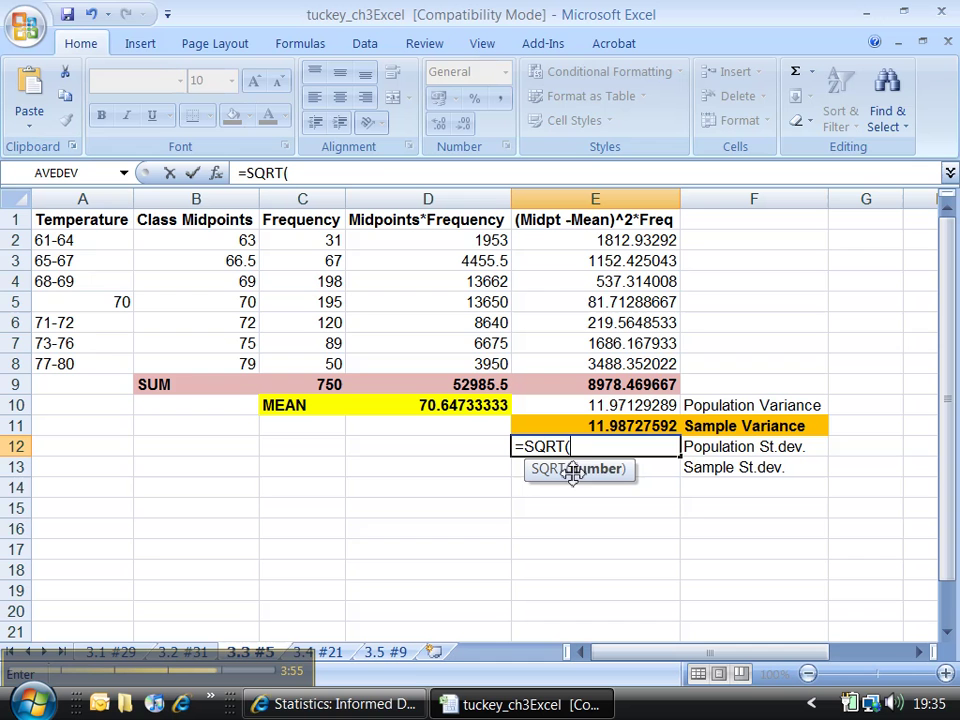
{"action": "left_click", "coordinate": [613, 411]}
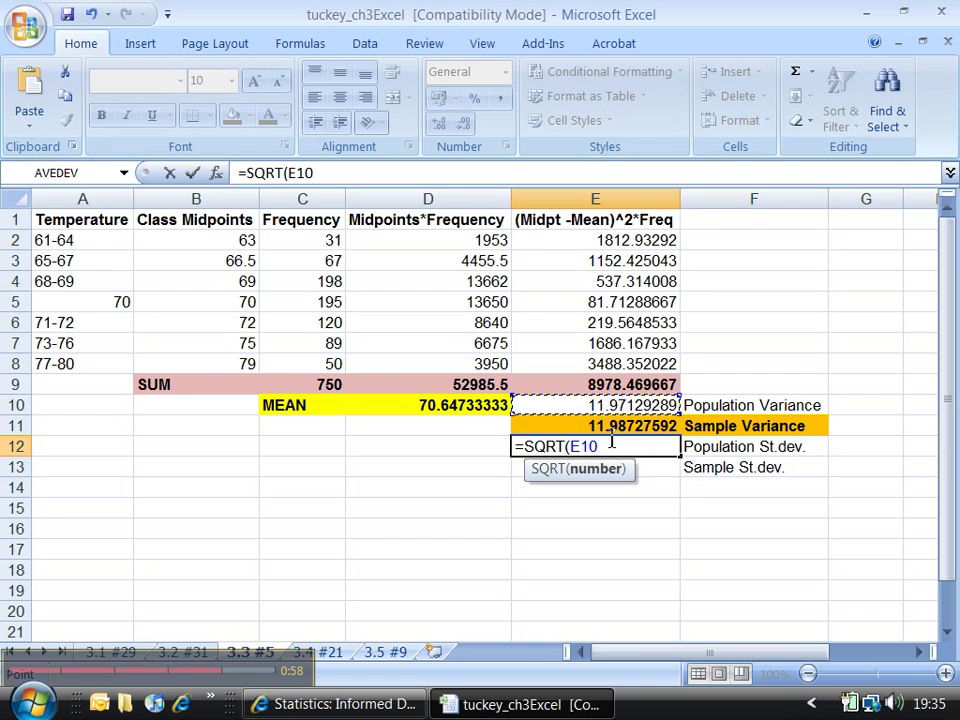
{"action": "type", "text": ")"}
{"action": "key", "text": "Return"}
Enter =SQRT(E11) in E13 for a sample standard deviation of 3.462264566.
{"action": "type", "text": "="}
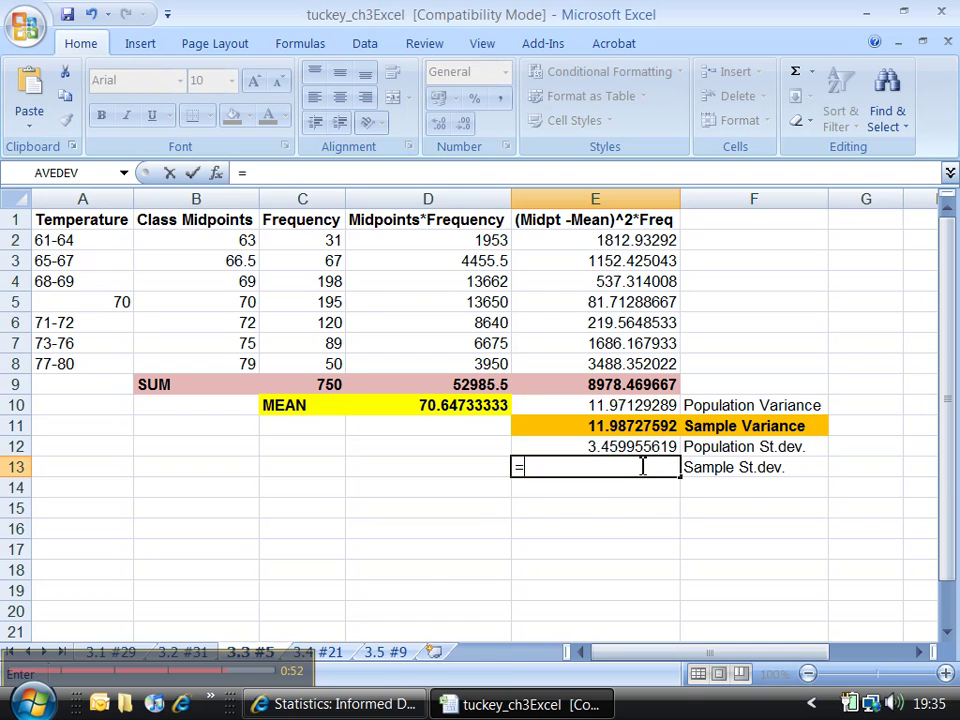
{"action": "type", "text": "SQRT("}
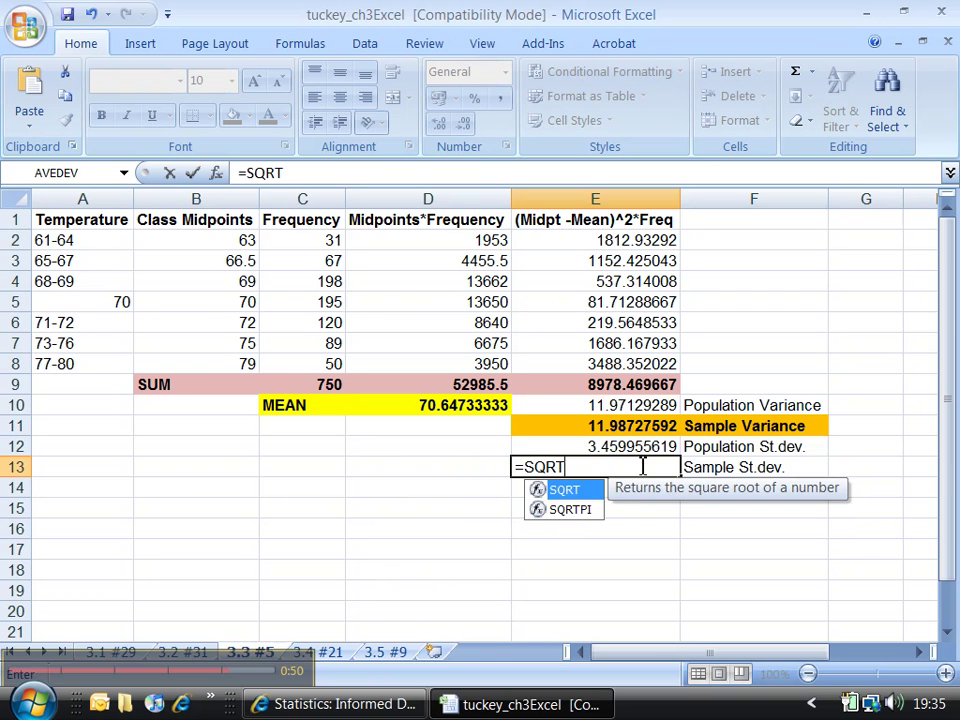
{"action": "left_click", "coordinate": [634, 426]}
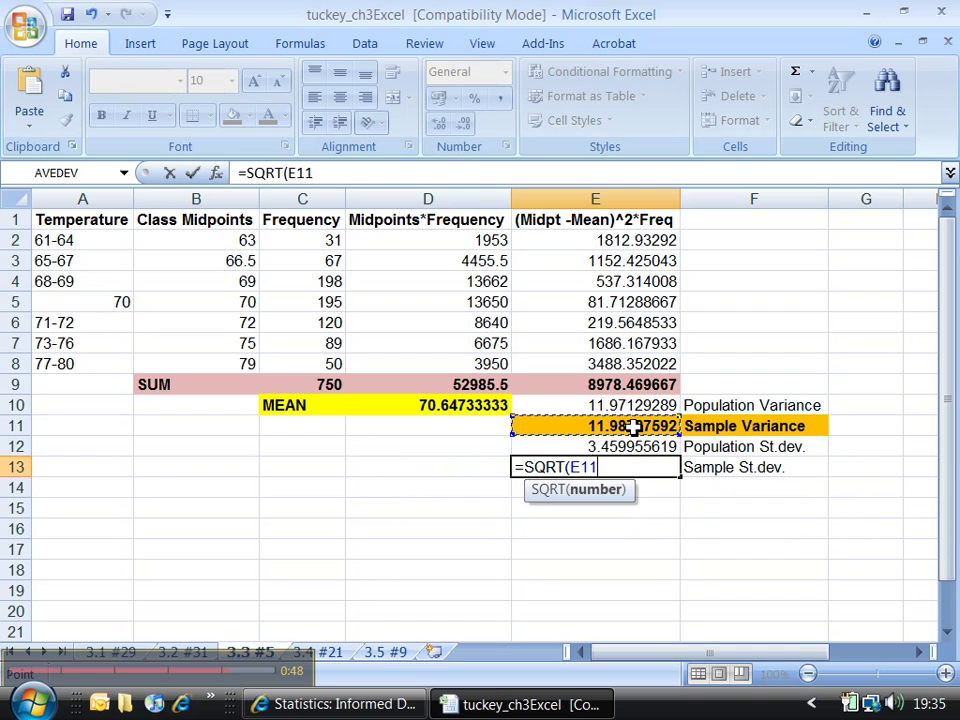
{"action": "type", "text": ")"}
{"action": "key", "text": "Return"}
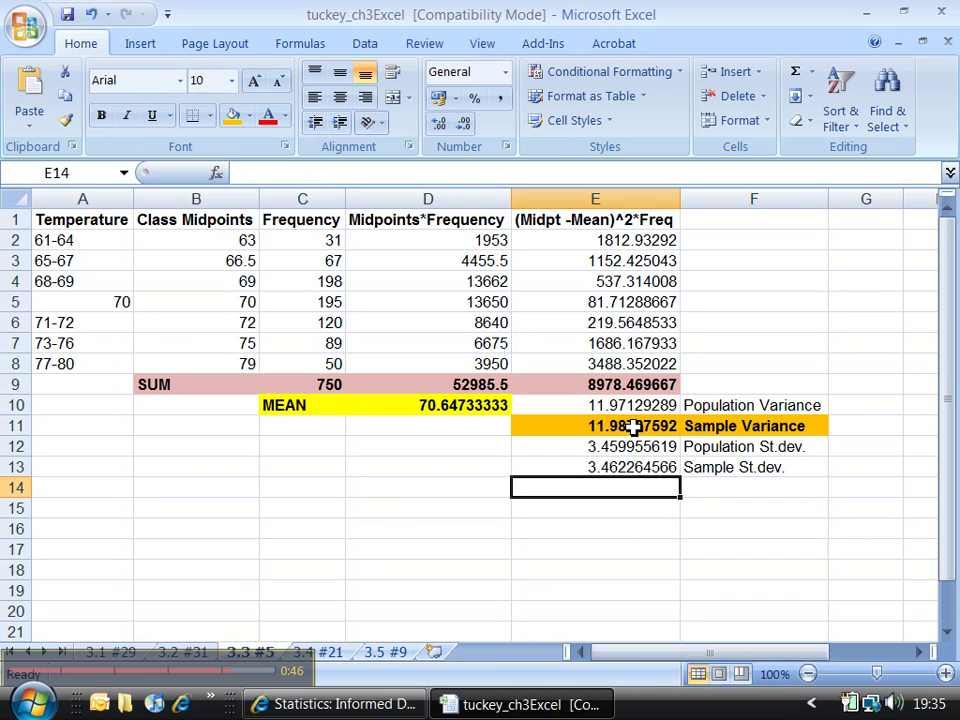
{"action": "left_click", "coordinate": [690, 467]}
Make E13:F13 bold with the same orange fill as the sample variance row.
{"action": "left_click_drag", "start_coordinate": [643, 465], "coordinate": [697, 467]}
{"action": "key", "text": "ctrl+b"}
{"action": "left_click", "coordinate": [236, 118]}
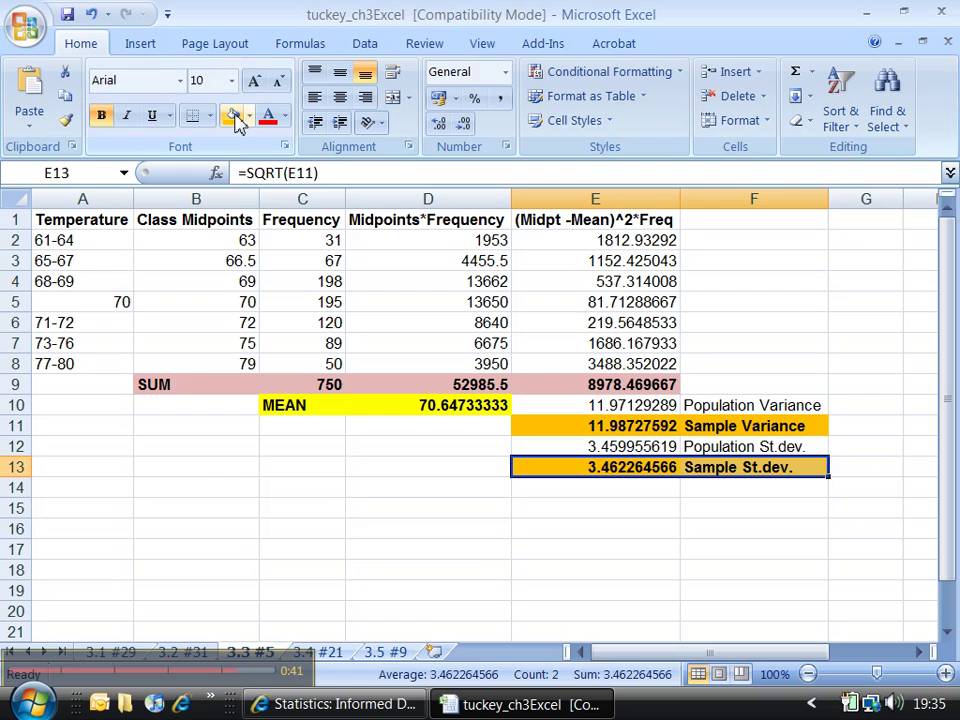
{"action": "left_click", "coordinate": [497, 573]}
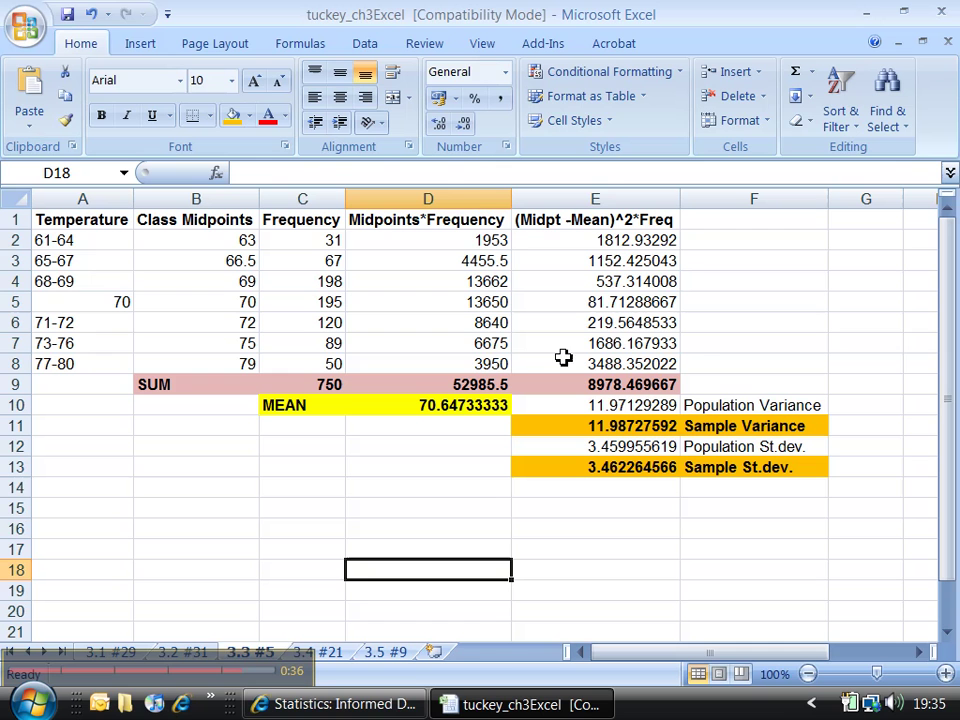
{"action": "left_click", "coordinate": [530, 246]}
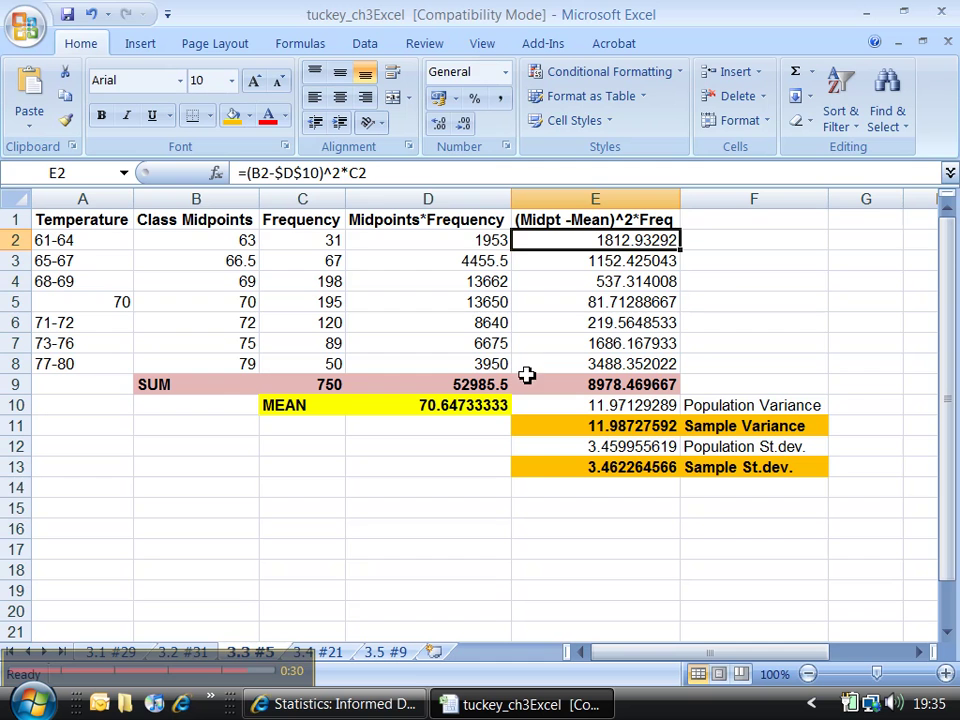
{"action": "left_click", "coordinate": [582, 428]}
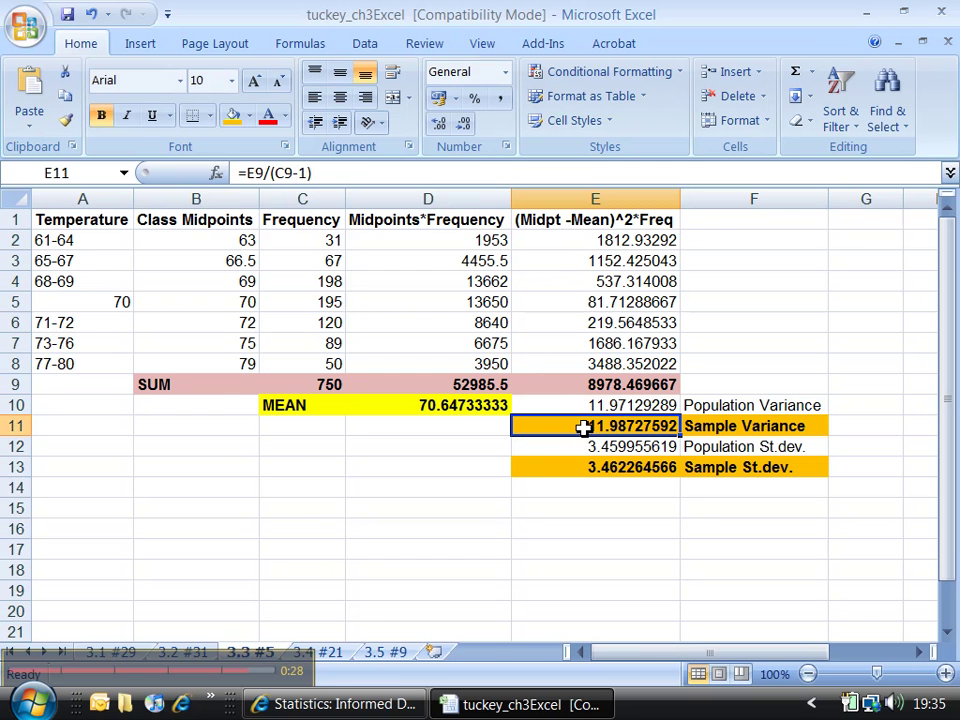
{"action": "left_click", "coordinate": [289, 174]}
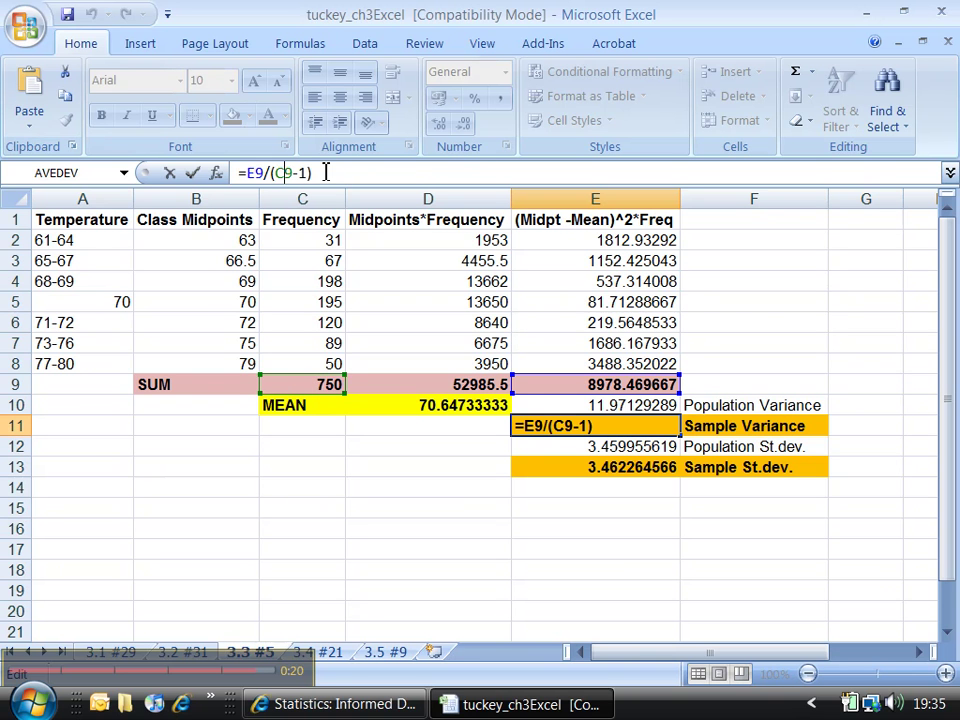
{"action": "key", "text": "Return"}
{"action": "left_click", "coordinate": [519, 507]}
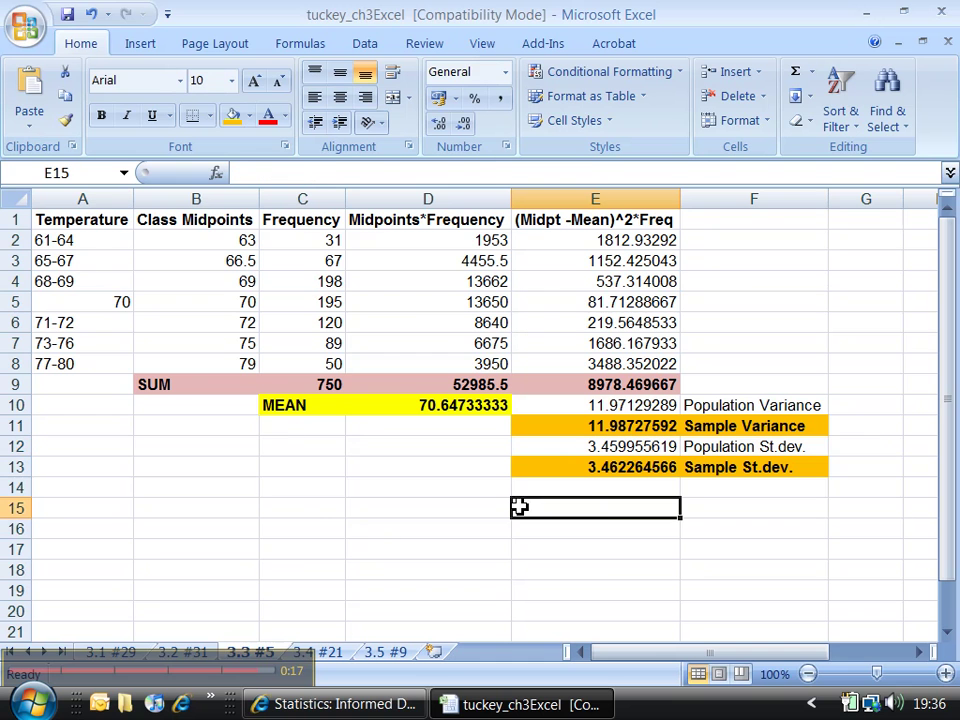
{"action": "left_click", "coordinate": [629, 430]}
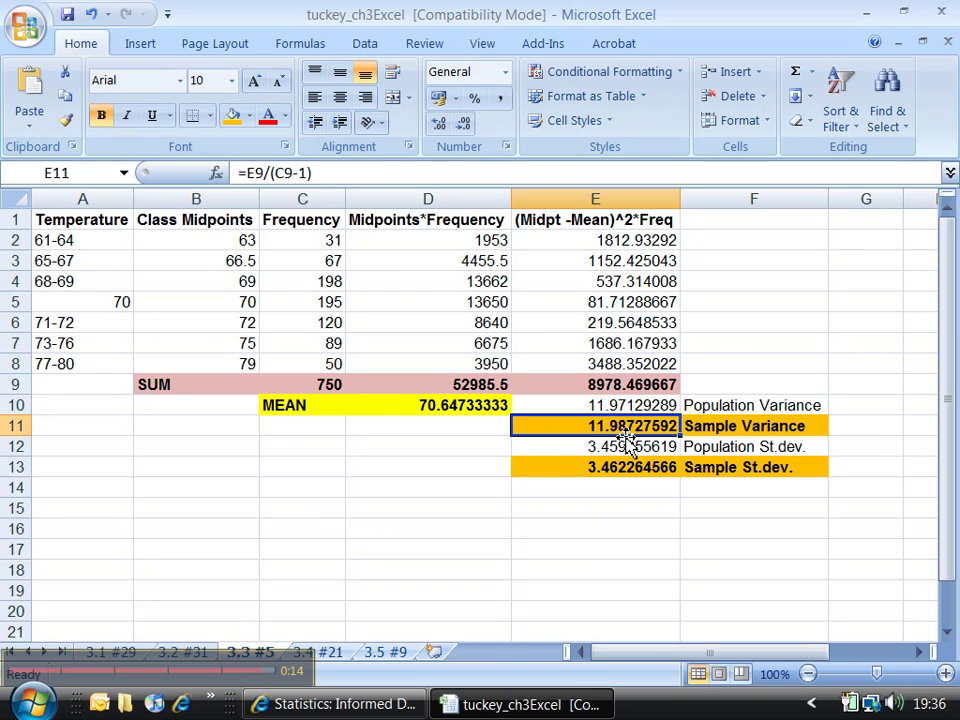